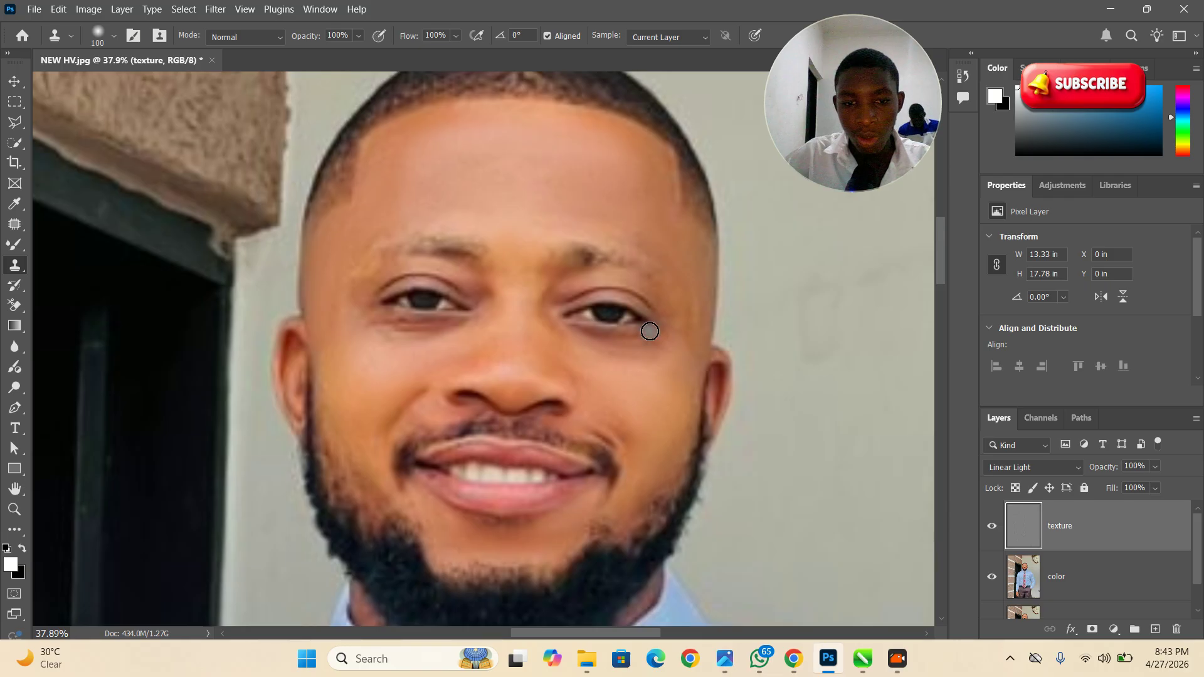
Examine the retouched face up close and in a wider view of the portrait
key(z)
alt+click(487, 212)
mouse_move(492, 241)
mouse_down()
mouse_move(575, 284)
mouse_move(538, 310)
mouse_move(522, 231)
mouse_move(546, 271)
mouse_move(486, 258)
mouse_move(680, 410)
mouse_move(568, 336)
mouse_move(606, 354)
mouse_move(581, 350)
mouse_up()
key(s)
key(z)
mouse_move(555, 251)
mouse_down()
mouse_move(524, 239)
mouse_move(530, 224)
mouse_up()
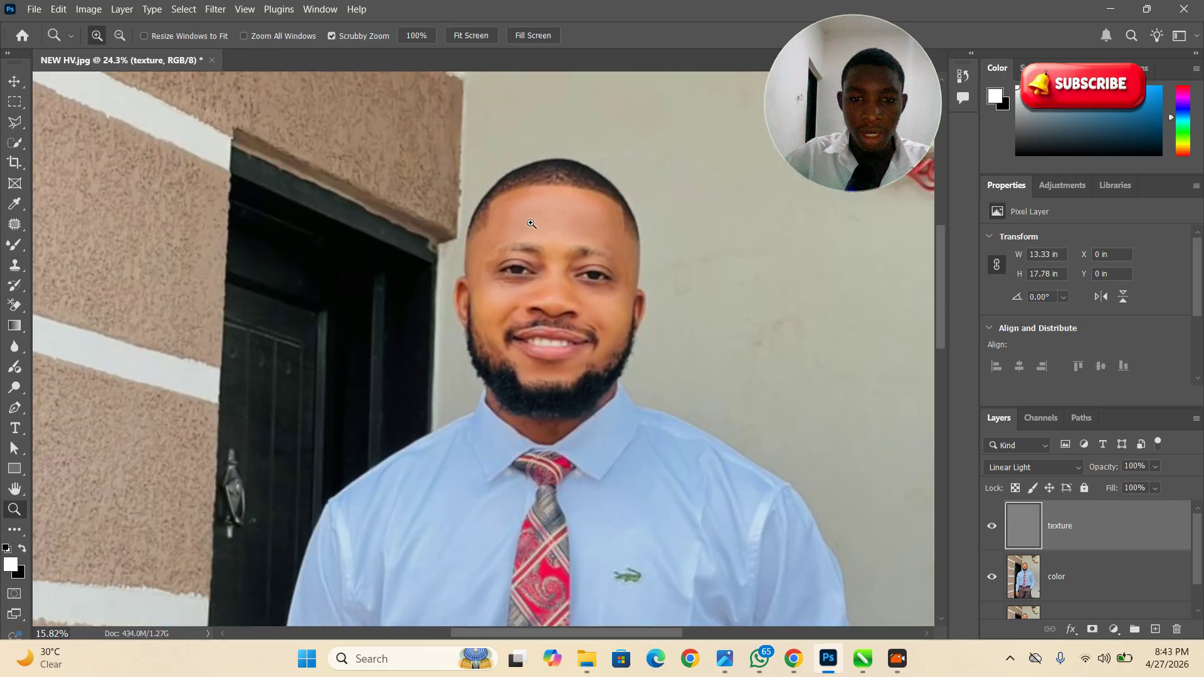
key(s)
Look through the Downloads folder for the portrait photo
mouse_move(588, 667)
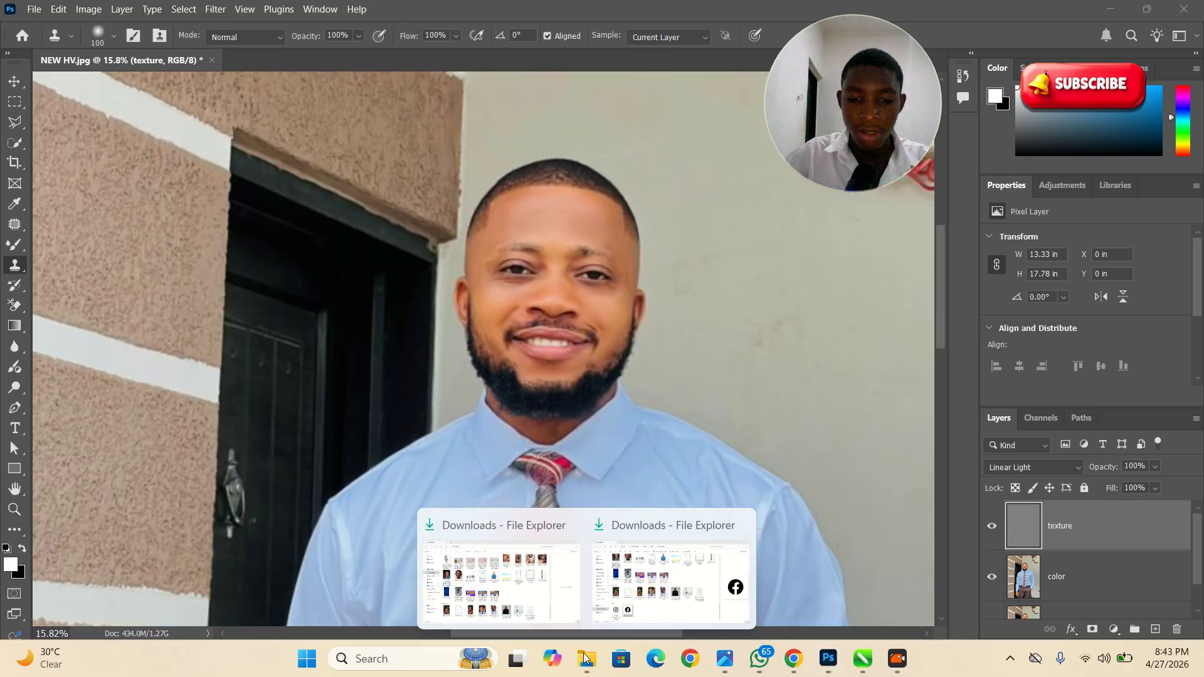
click(486, 539)
scroll(485, 524, down, 2)
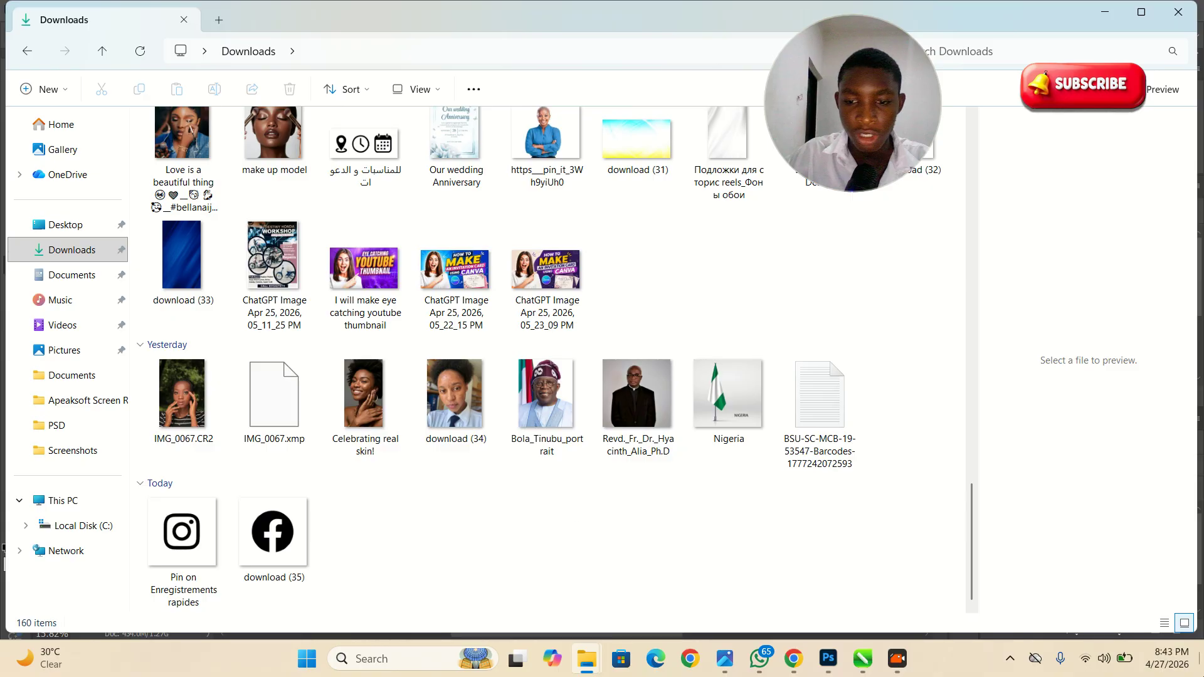
Open the unretouched NEW HV.png photo from the desktop as a separate document in Photoshop
key(super+d)
drag(455, 41, 404, 77)
drag(289, 66, 306, 93)
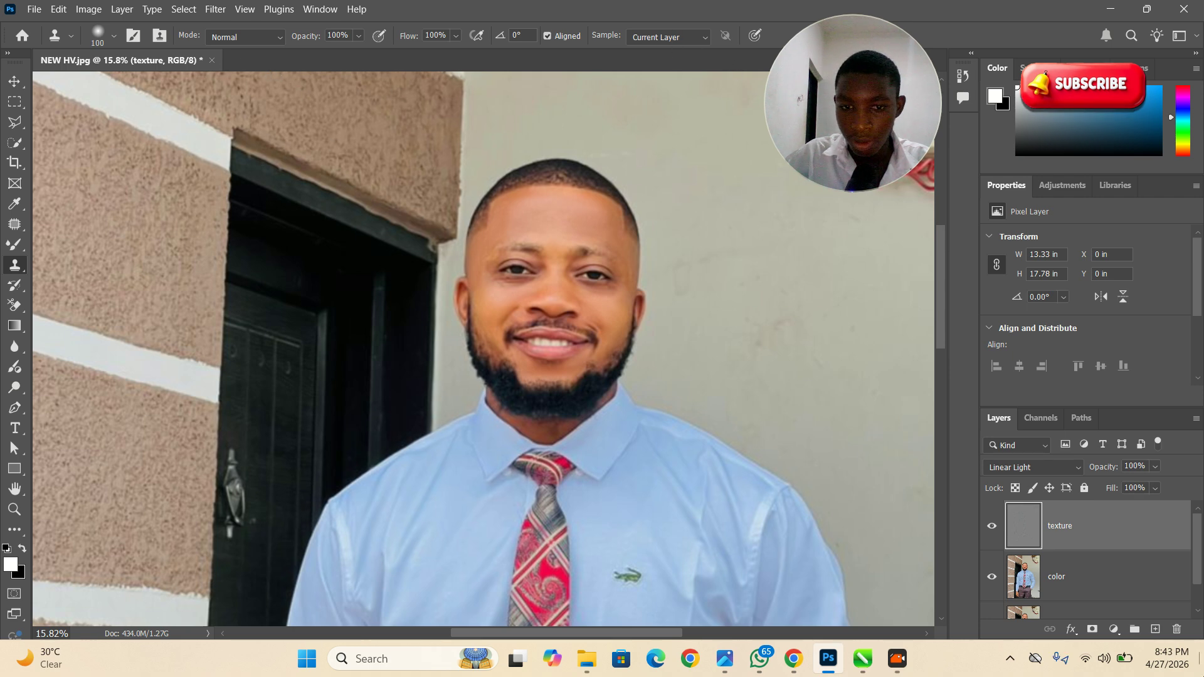
click(1200, 658)
drag(446, 28, 558, 238)
click(477, 223)
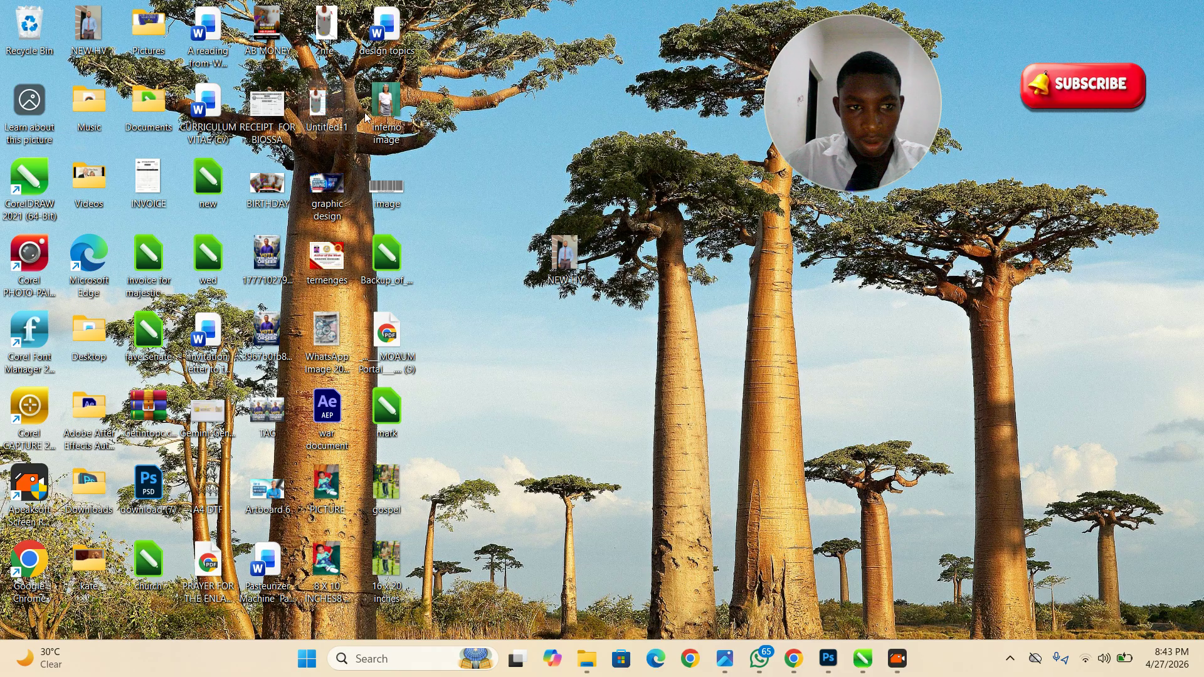
drag(76, 7, 254, 65)
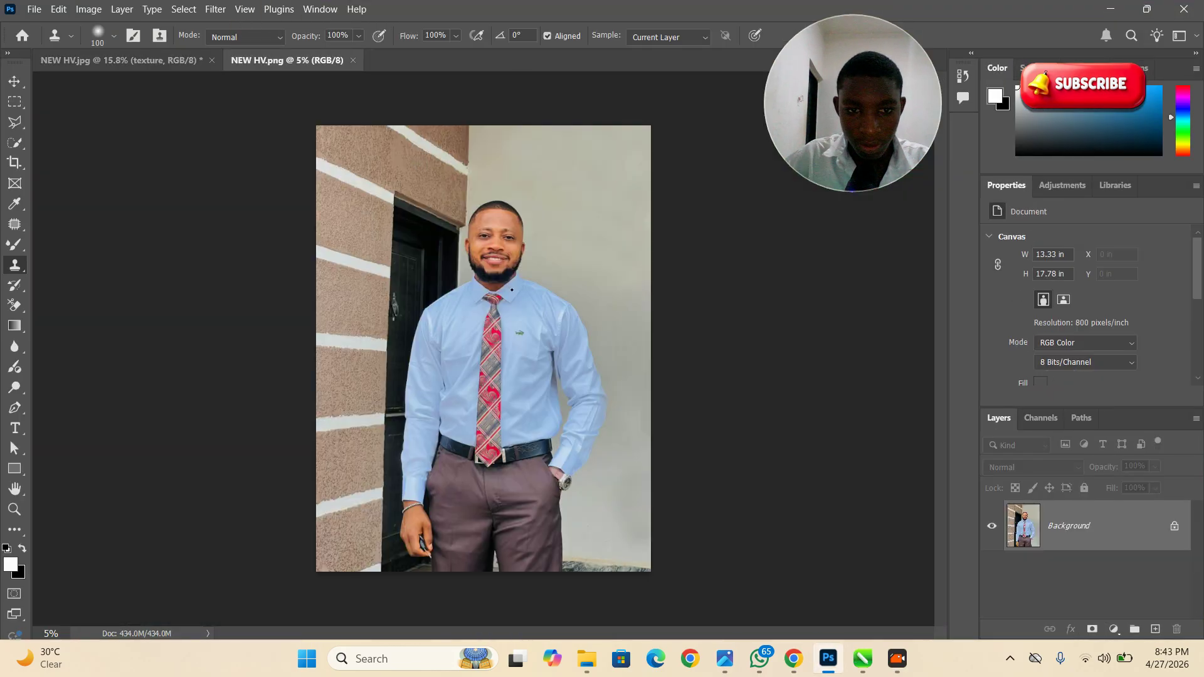
Duplicate the Background layer of NEW HV.png twice
key(z)
drag(486, 254, 439, 303)
drag(490, 222, 571, 222)
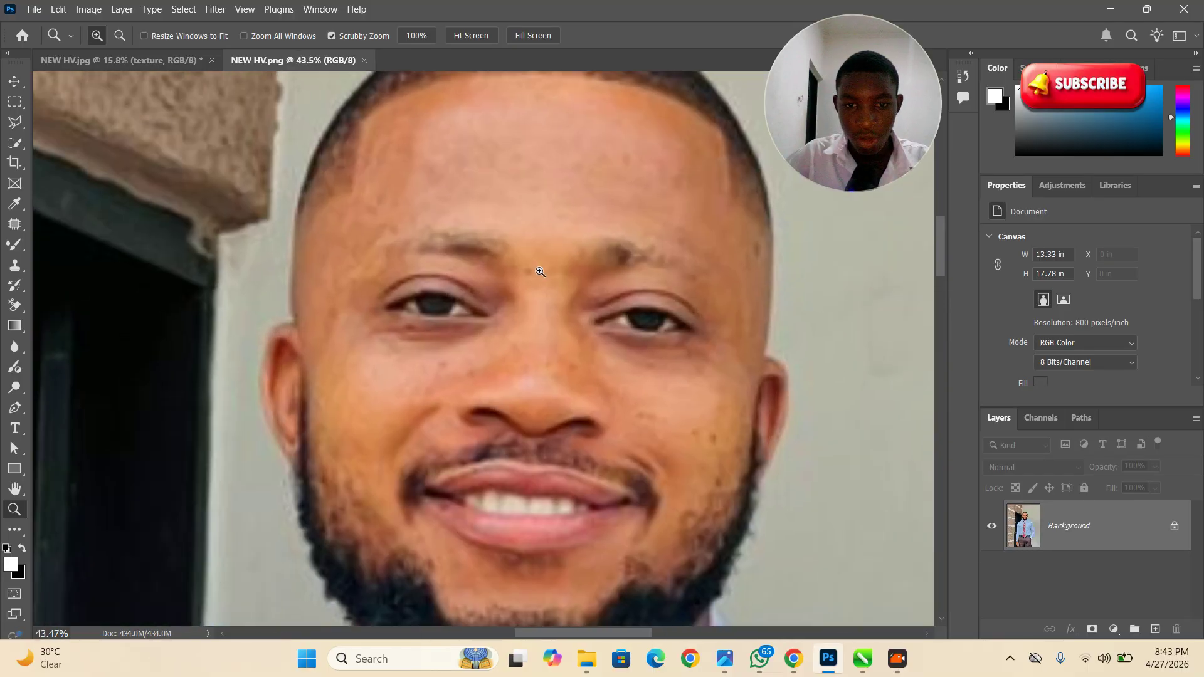
key(s)
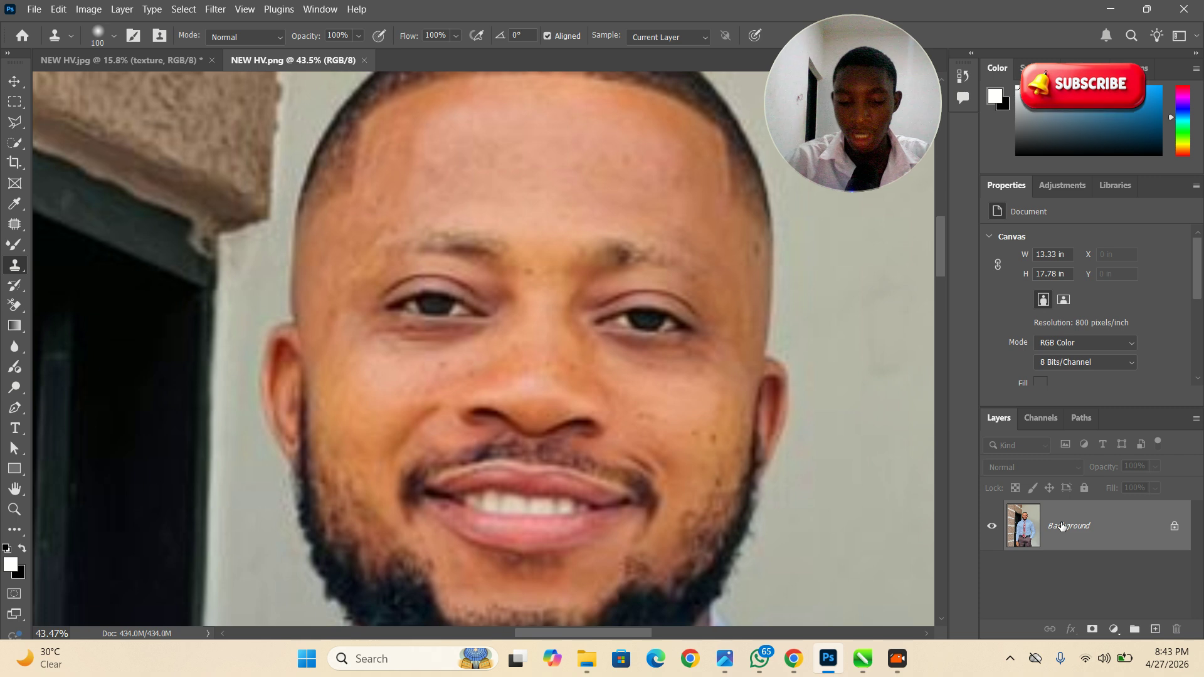
key(ctrl+j)
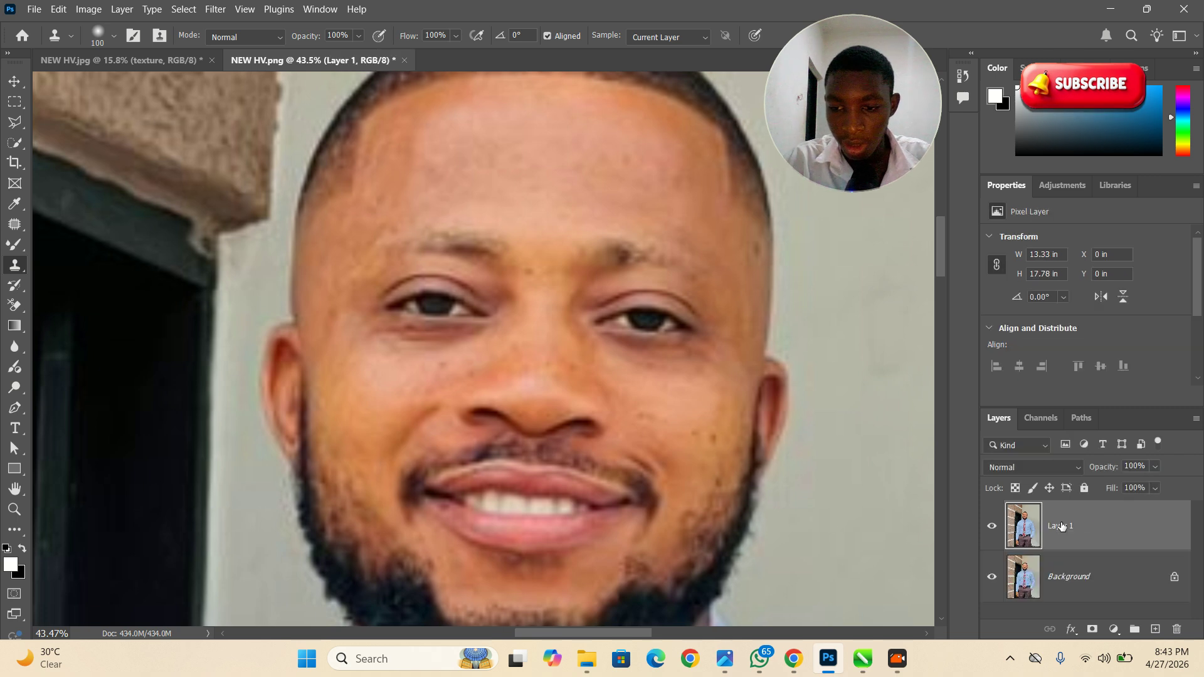
key(ctrl+j)
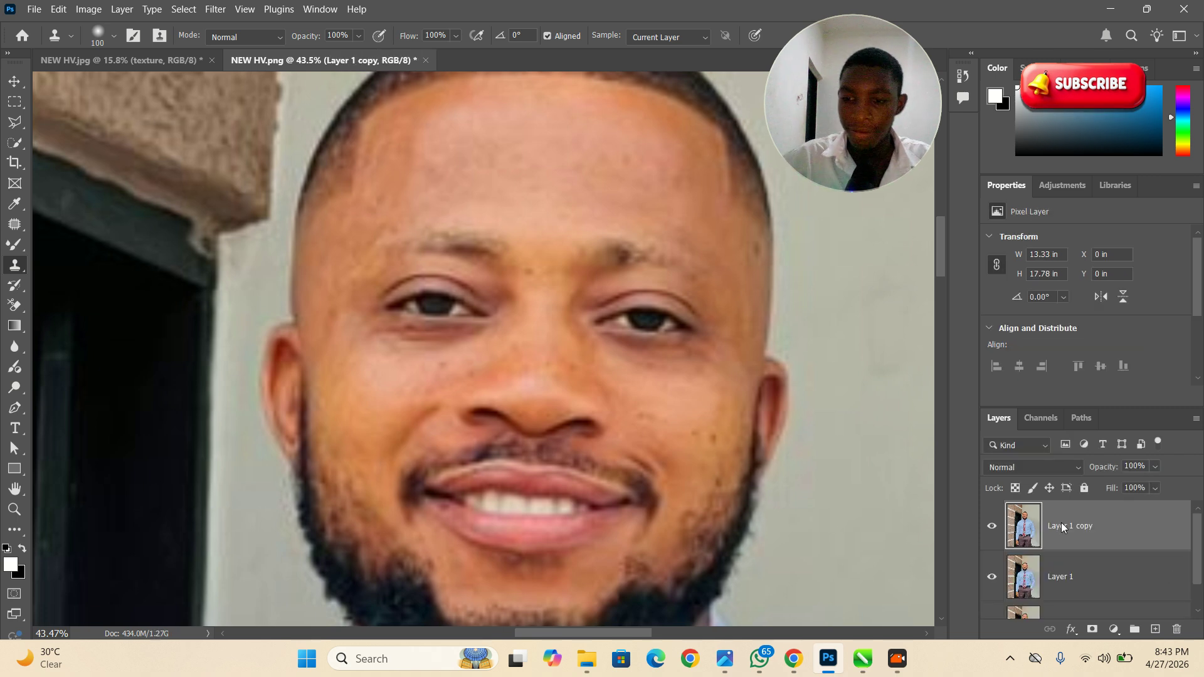
Rename the lower duplicate layer, directly above the Background, as "color"
scroll(1195, 550, down, 2)
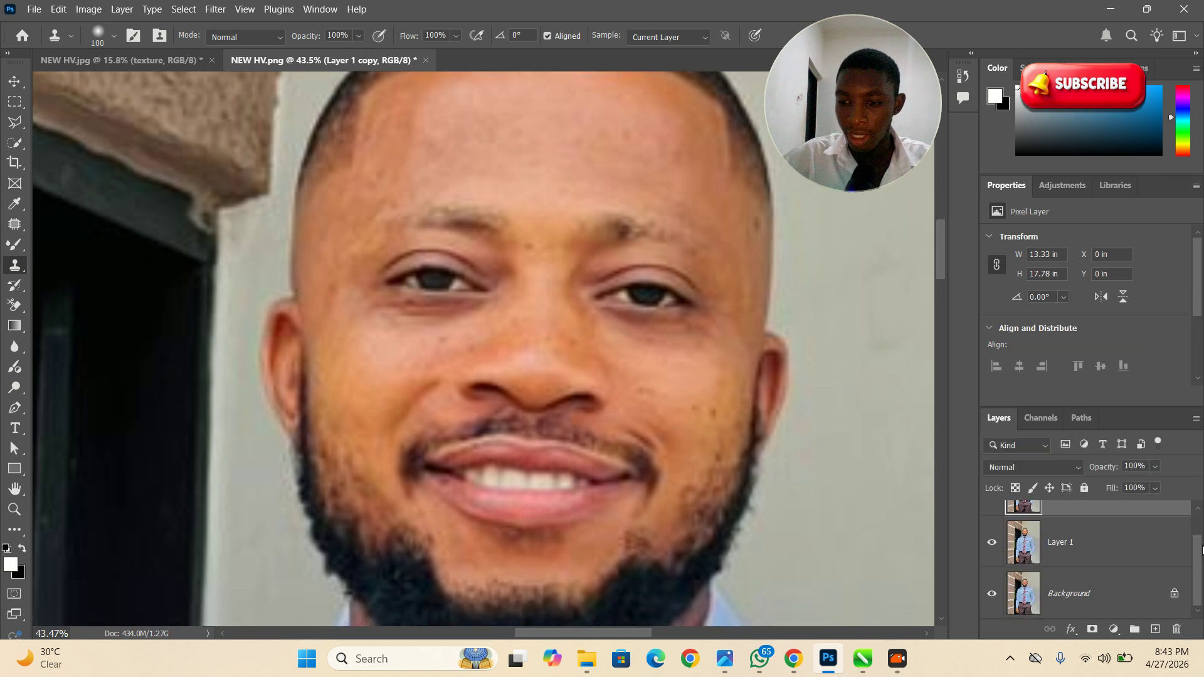
click(1081, 585)
click(1069, 543)
scroll(1065, 536, up, 1)
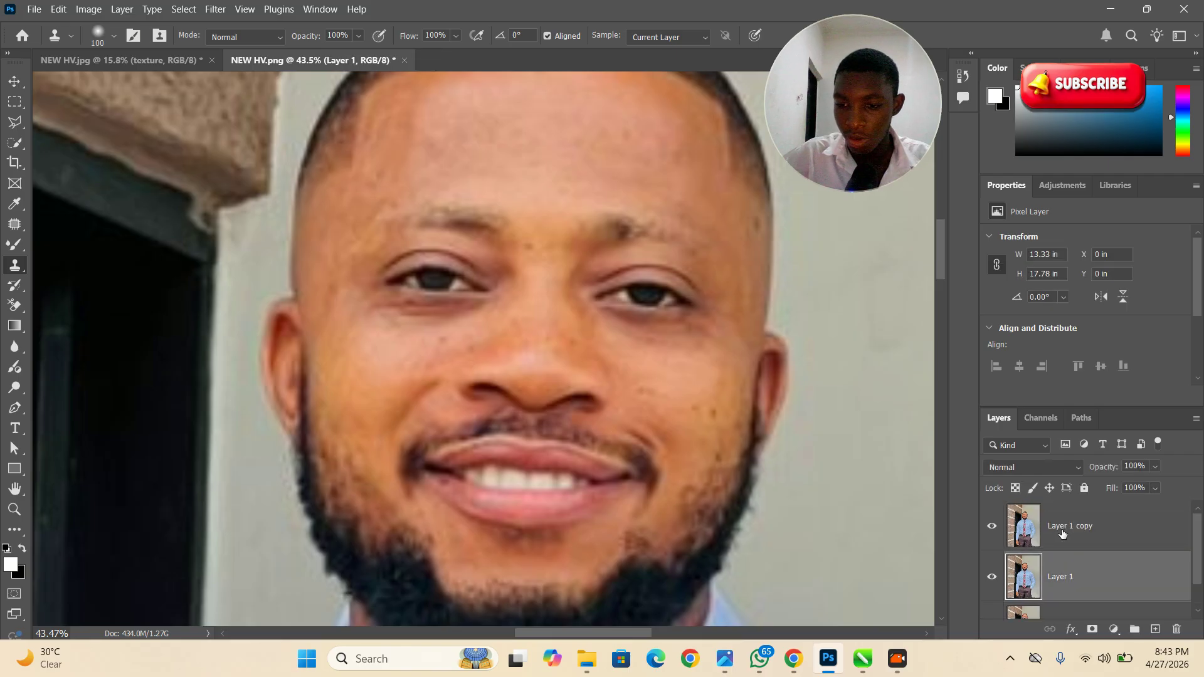
click(1074, 542)
click(1064, 577)
double_click(1064, 576)
text(color)
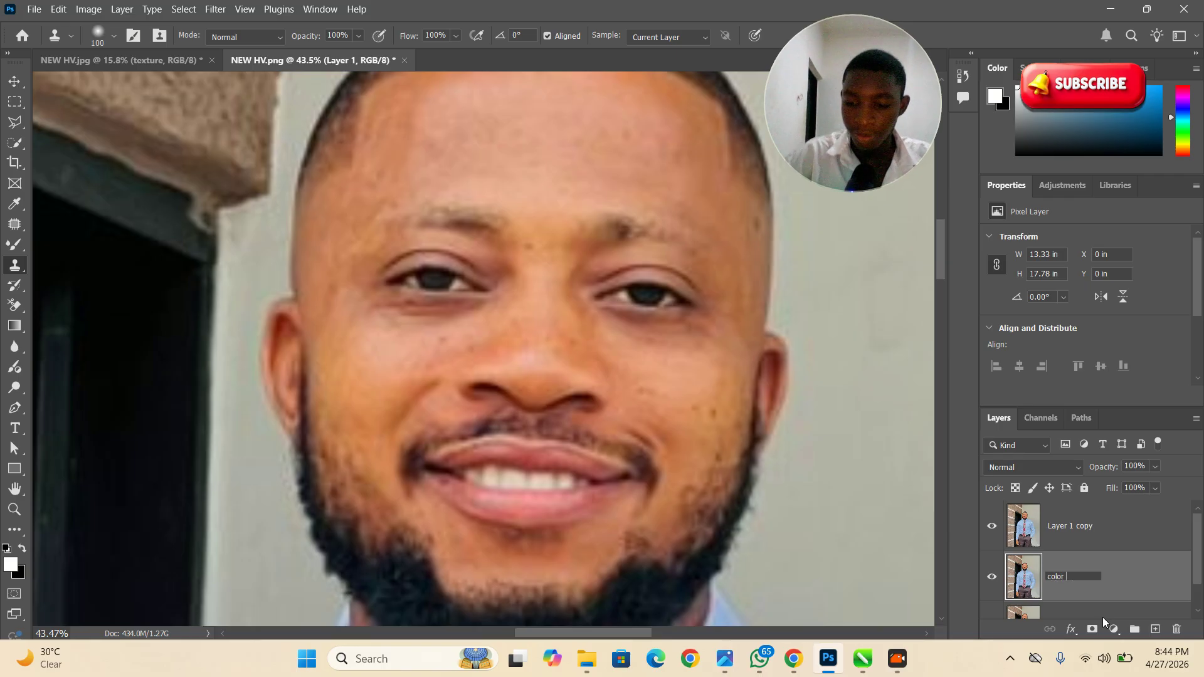
key(Return)
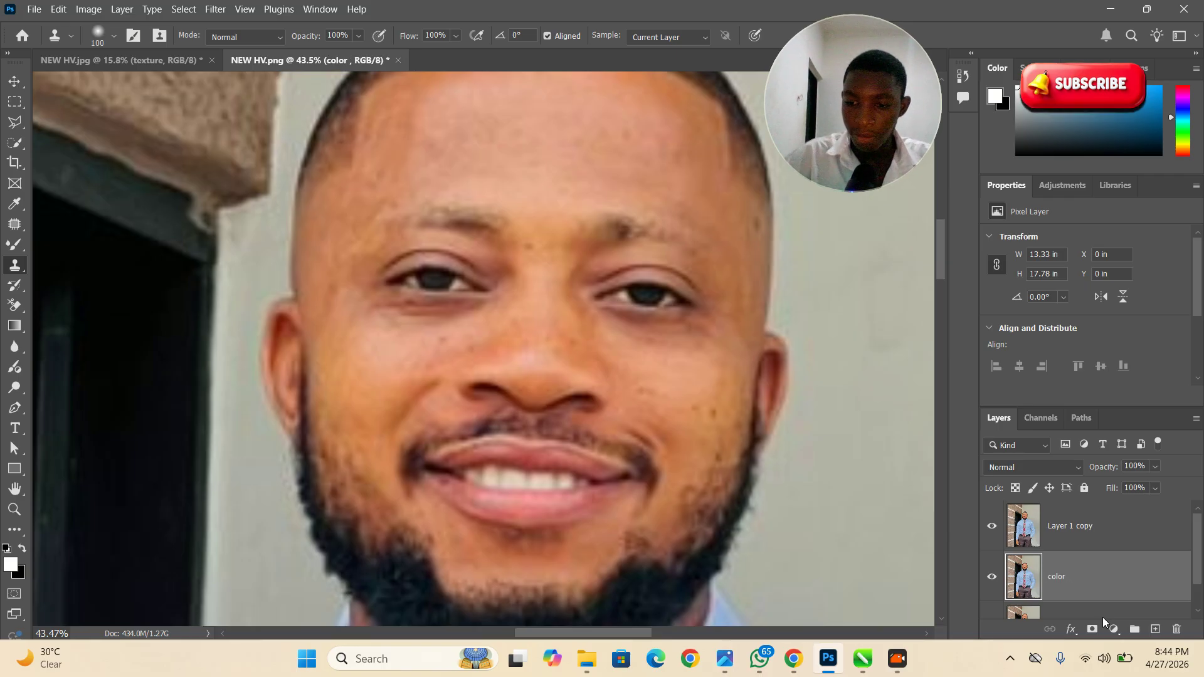
Rename the uppermost duplicate layer as "texture"
double_click(1064, 526)
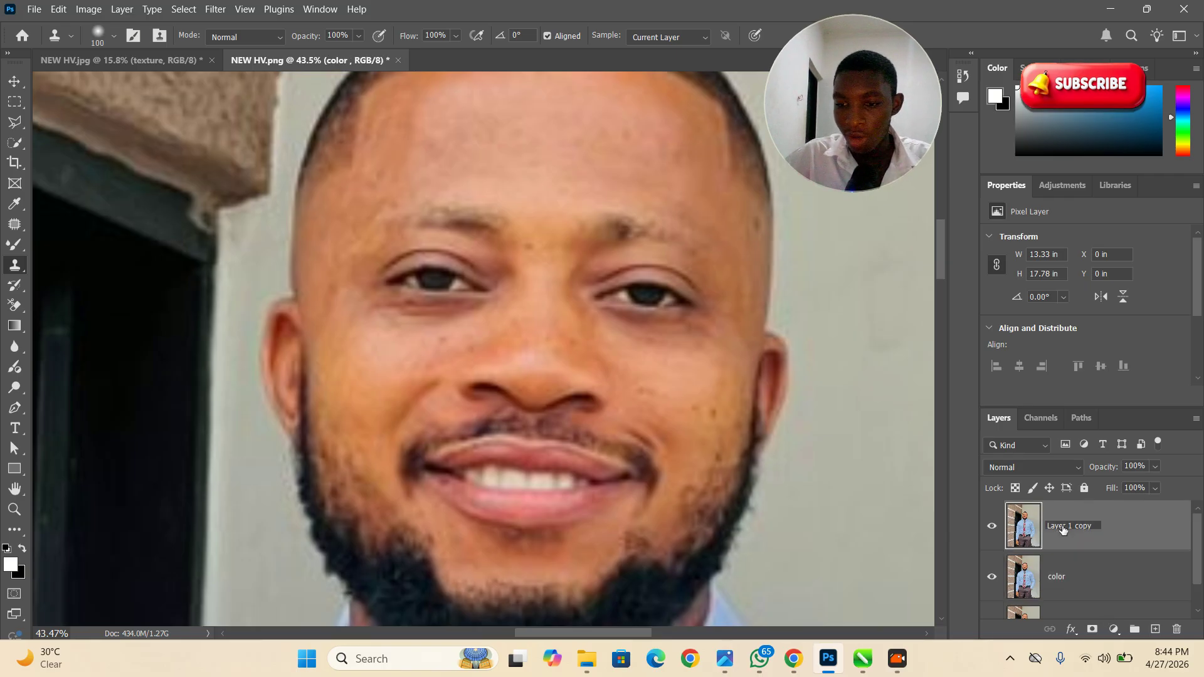
text(tye)
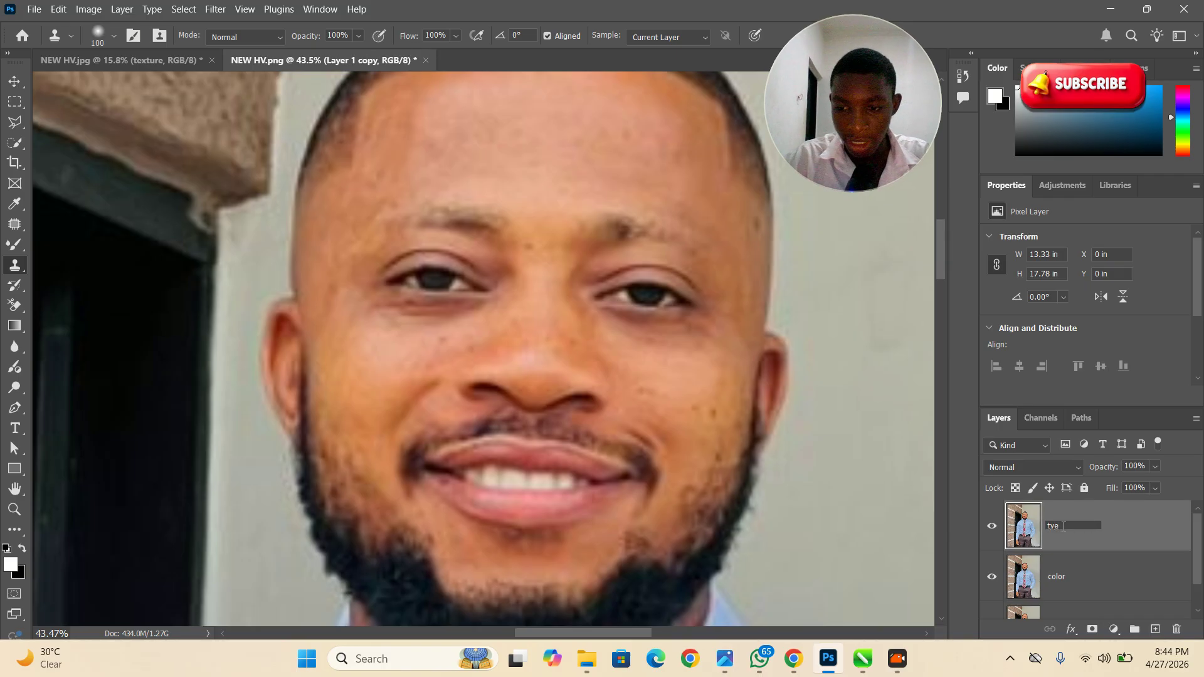
text(te)
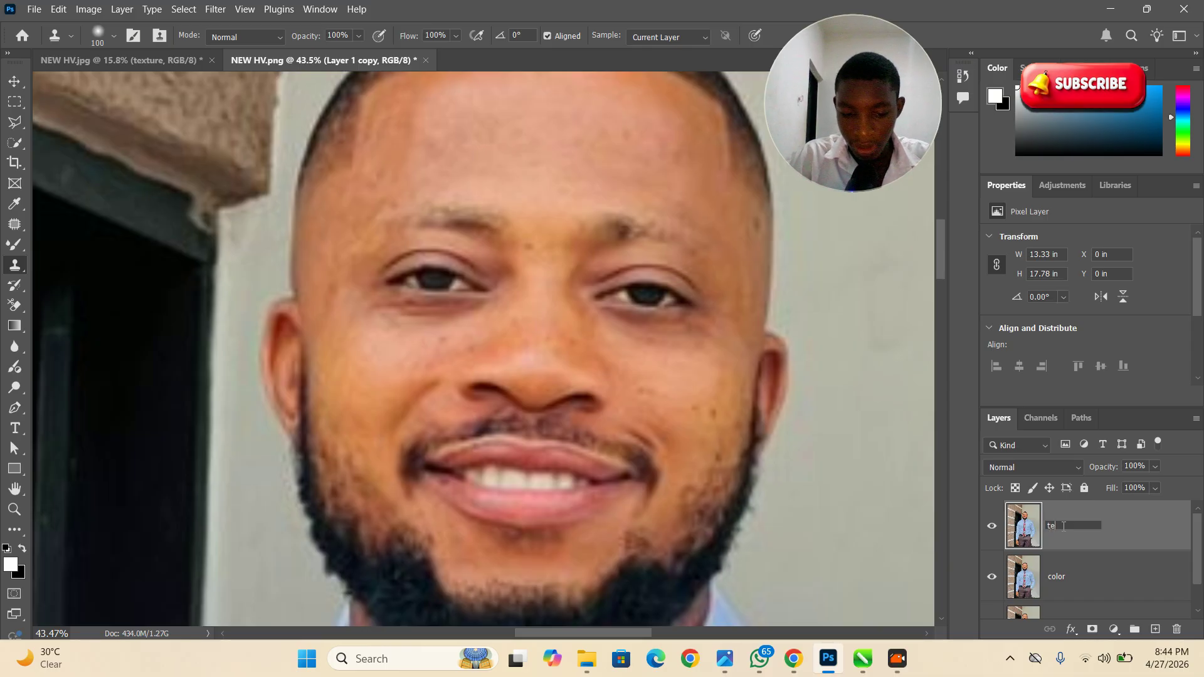
text(cture e)
key(BackSpace)
key(Return)
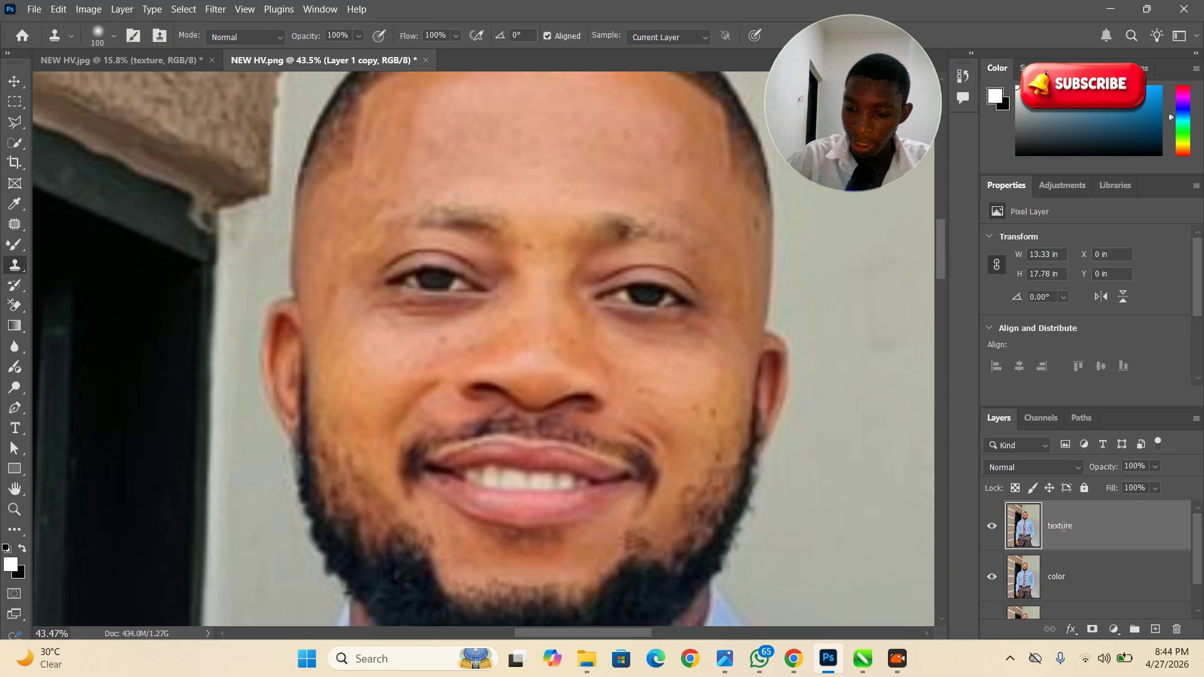
Hide the texture layer and apply a Gaussian Blur with a radius of 7.8 pixels to the color layer
click(1057, 586)
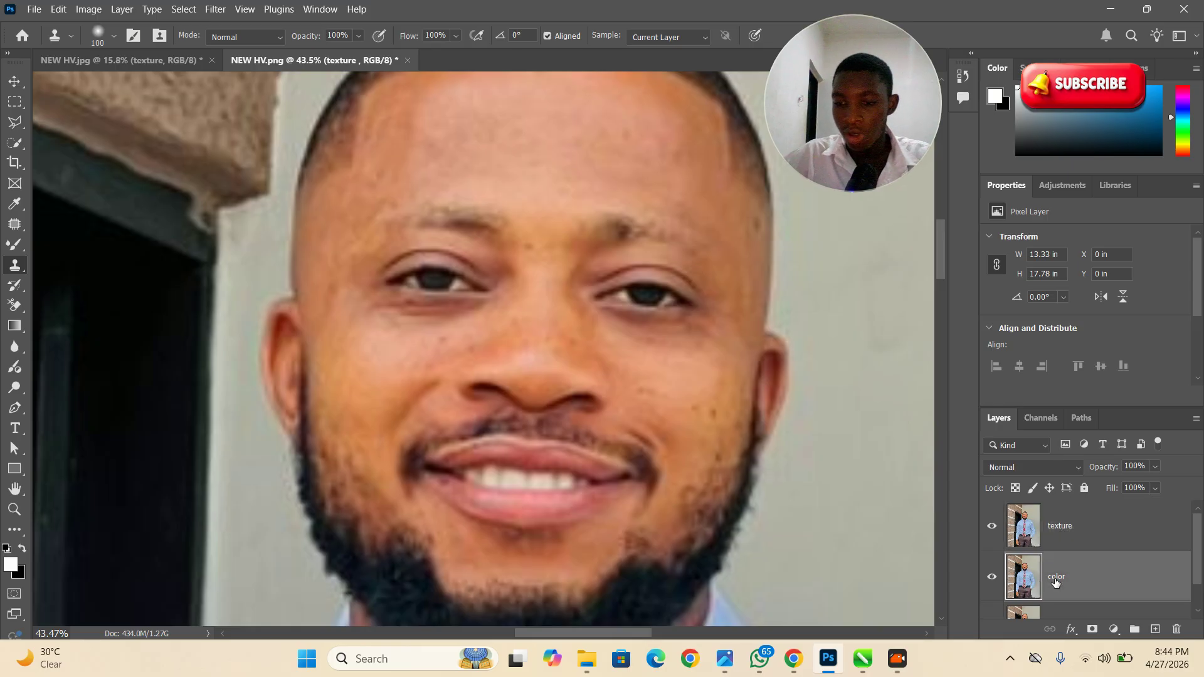
click(993, 527)
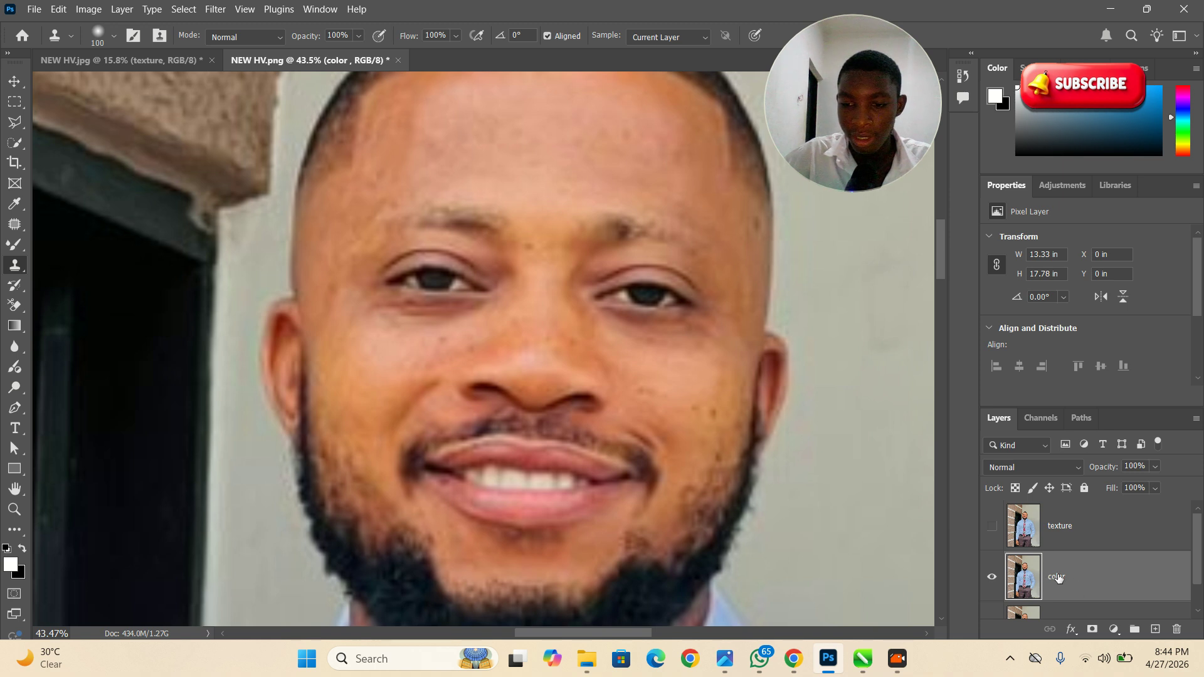
click(216, 12)
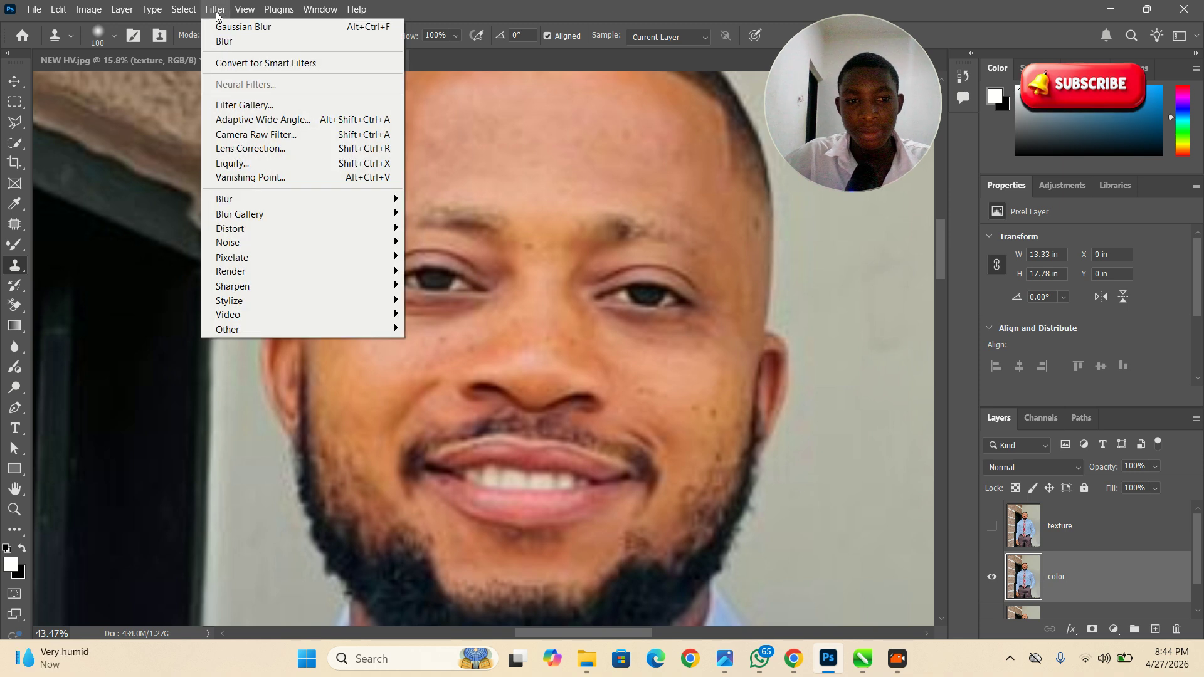
mouse_move(321, 200)
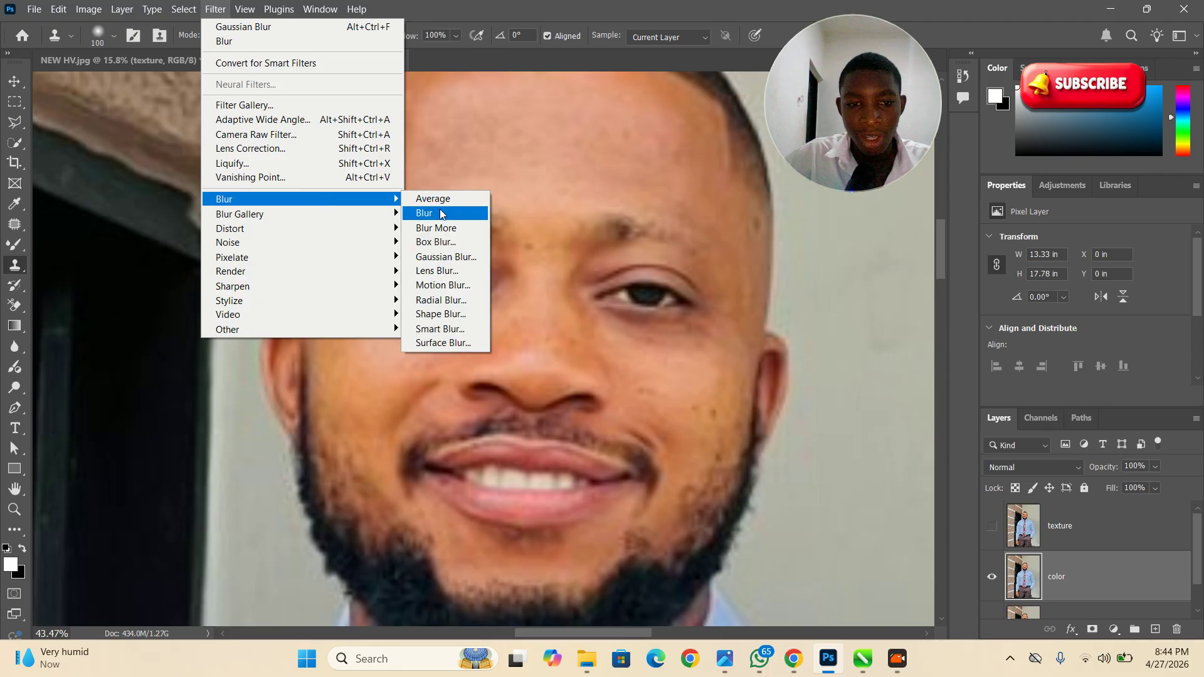
click(446, 256)
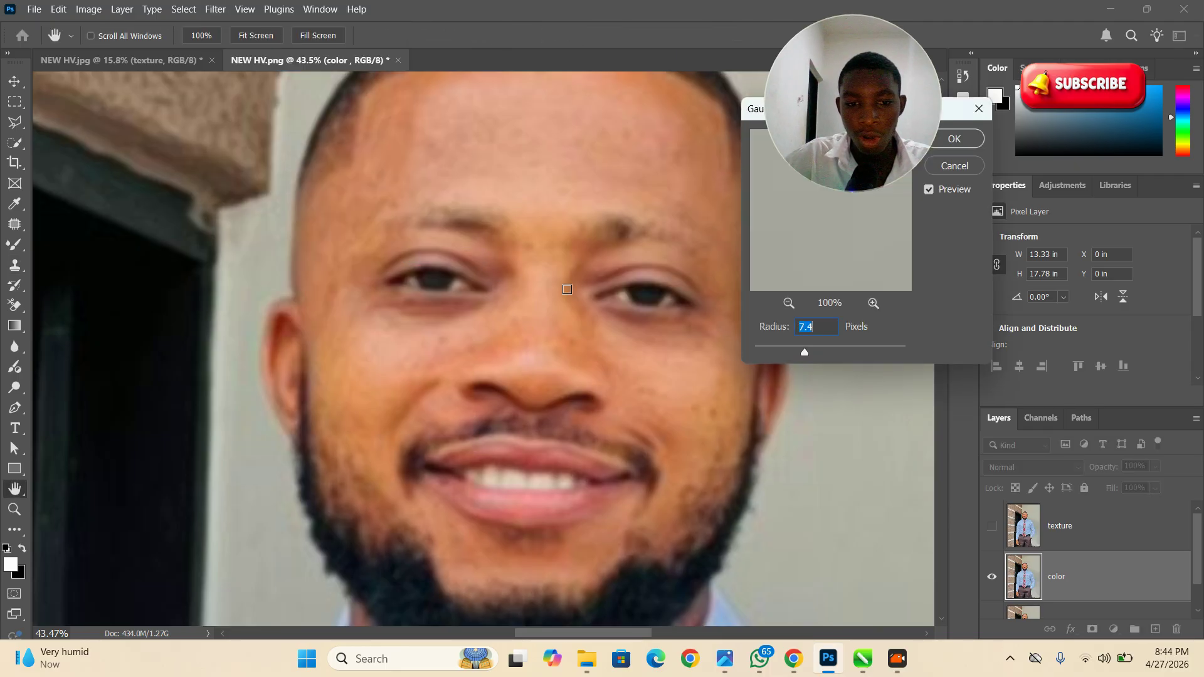
drag(853, 125, 147, 240)
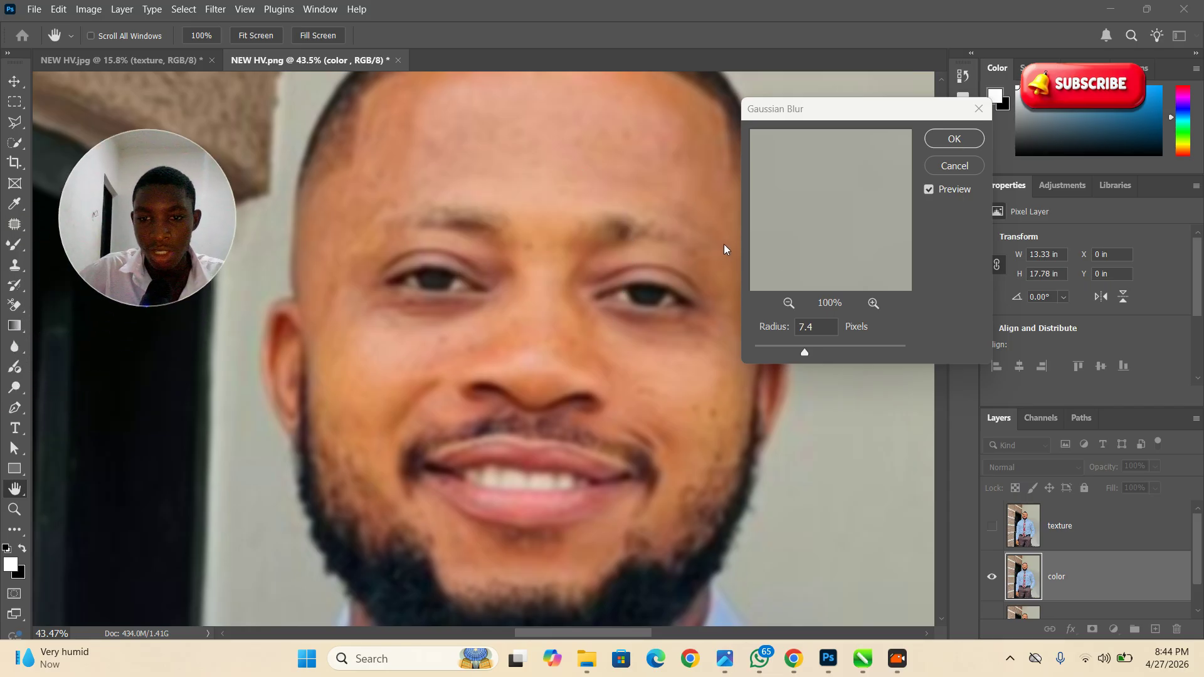
click(574, 158)
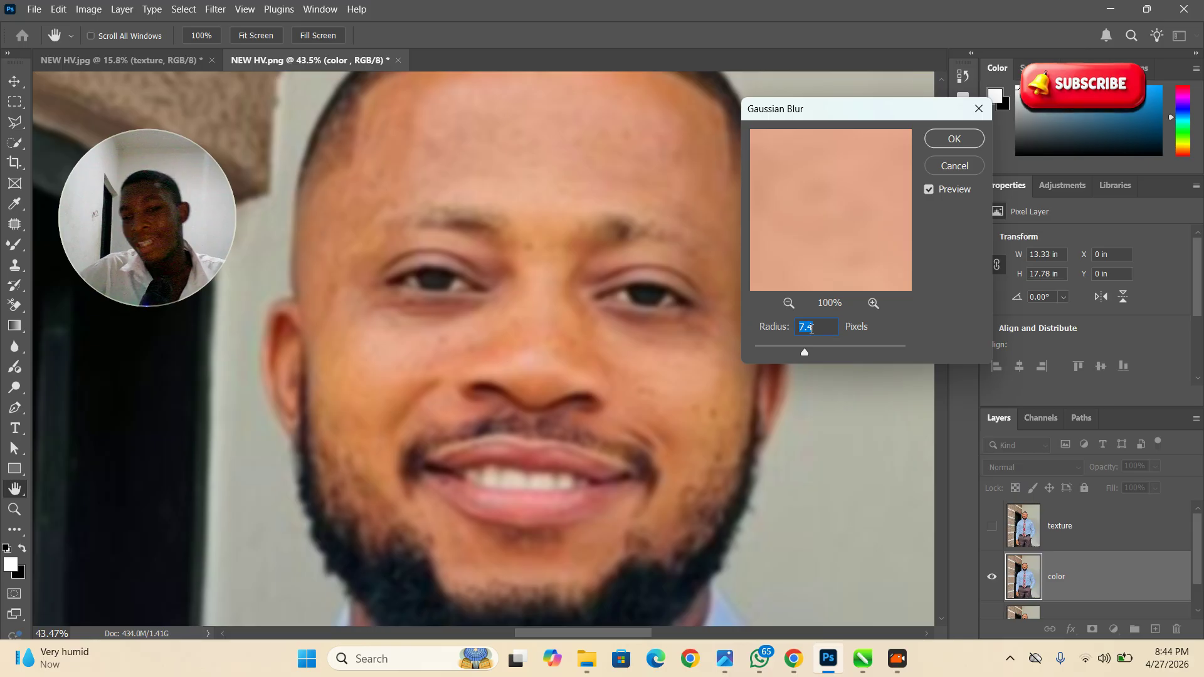
mouse_move(804, 353)
mouse_down()
mouse_move(788, 352)
mouse_move(803, 356)
mouse_up()
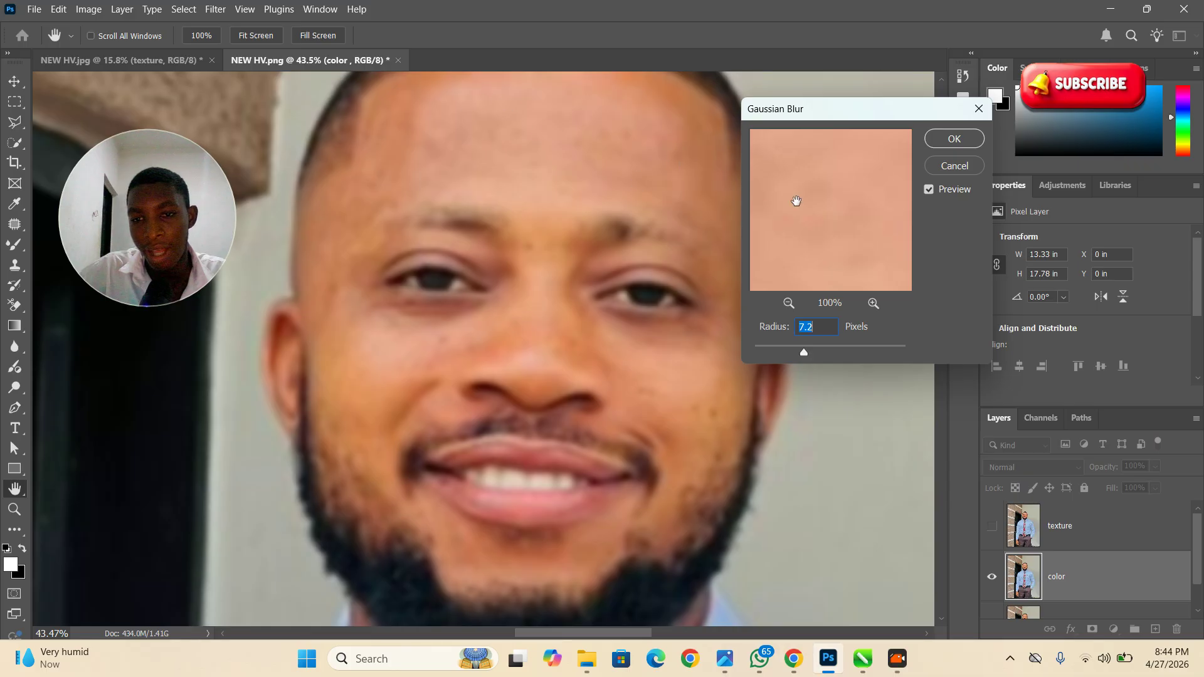
drag(802, 351, 807, 351)
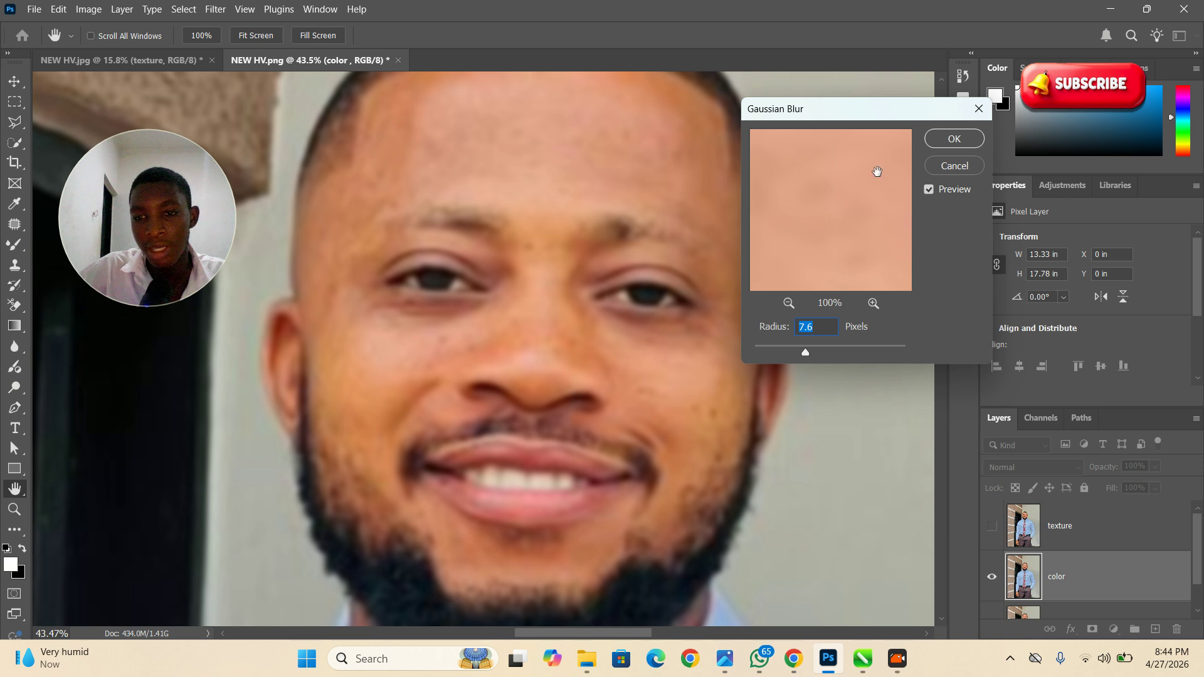
drag(811, 352, 807, 353)
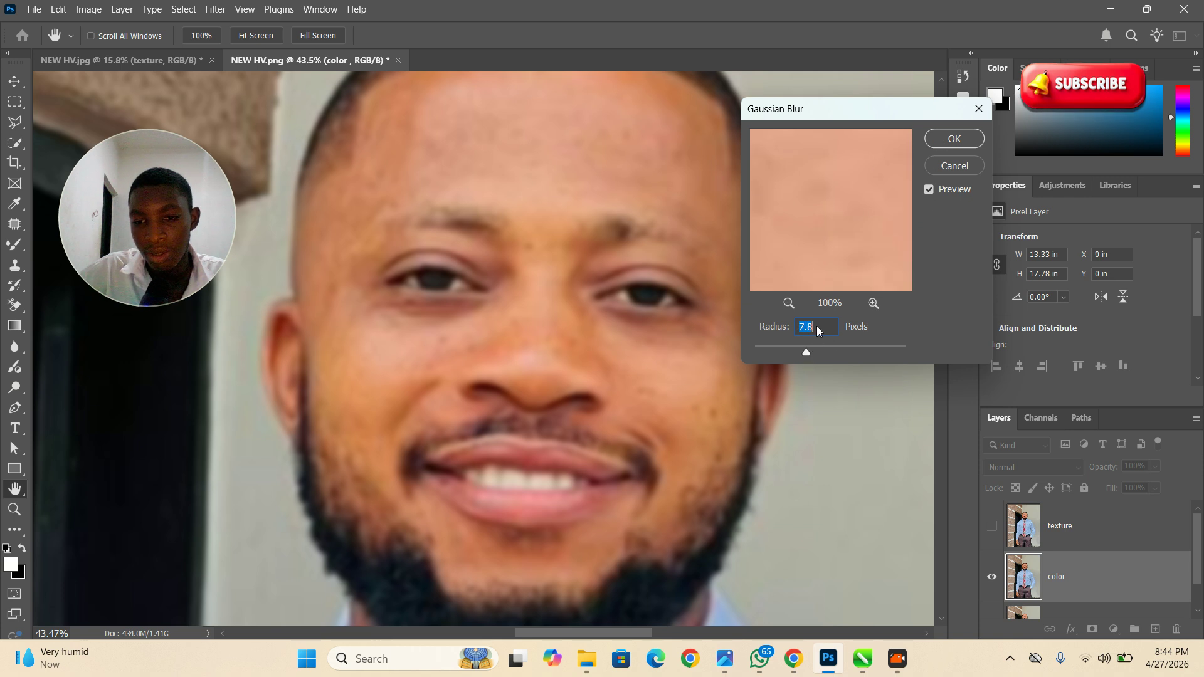
click(950, 141)
key(s)
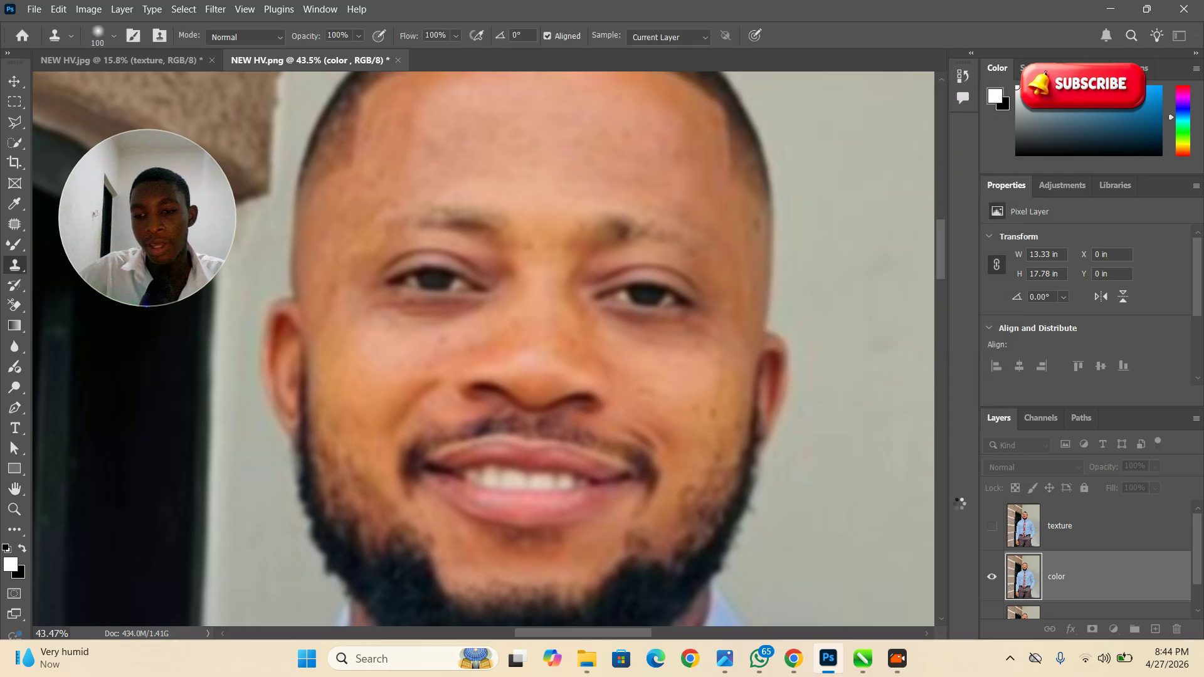
Show the texture layer and use Apply Image on it with the color layer as source, Subtract blending, scale 2 and offset 128
click(995, 528)
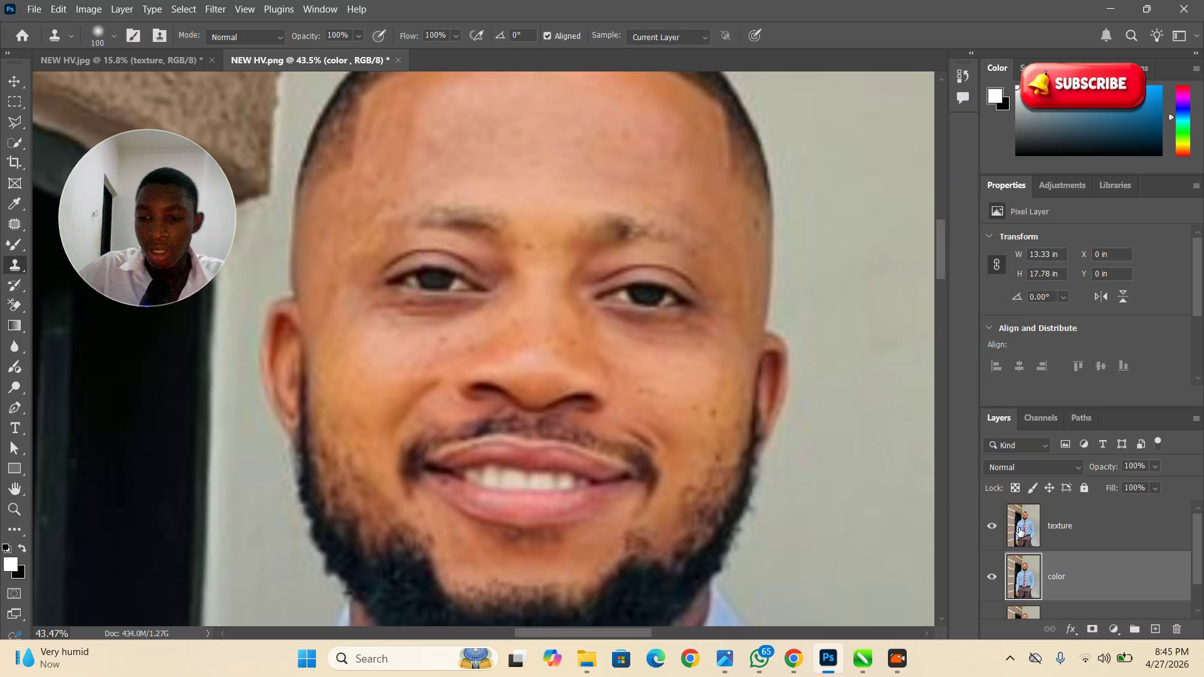
click(1092, 527)
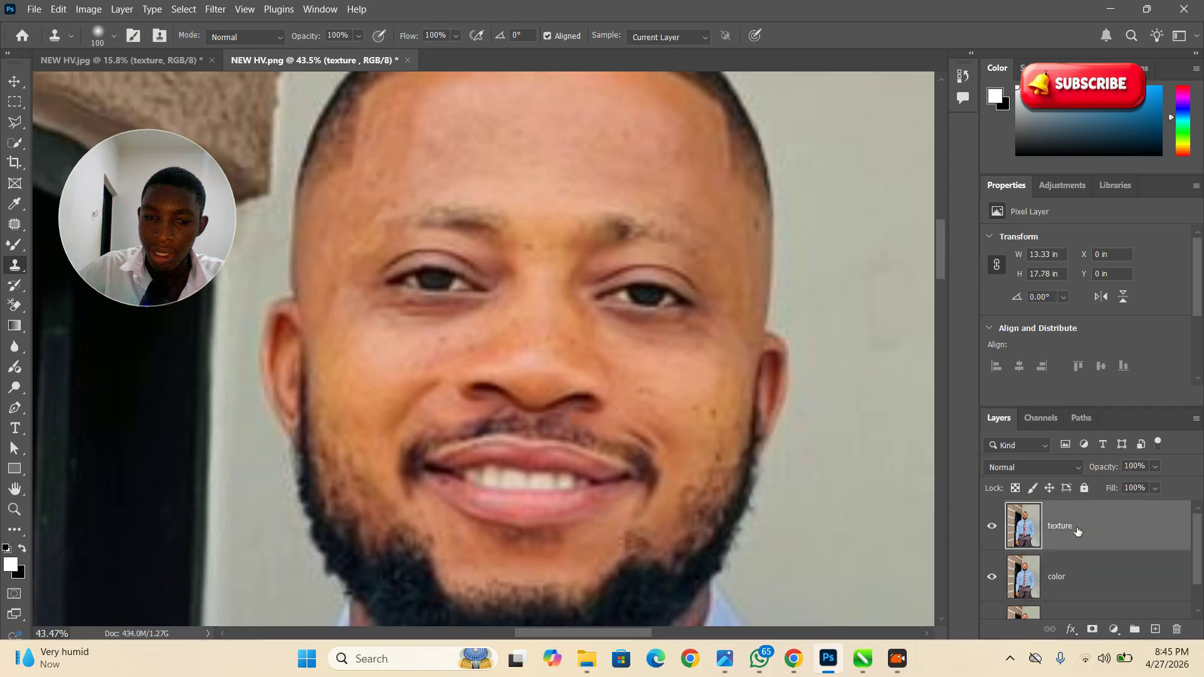
click(96, 12)
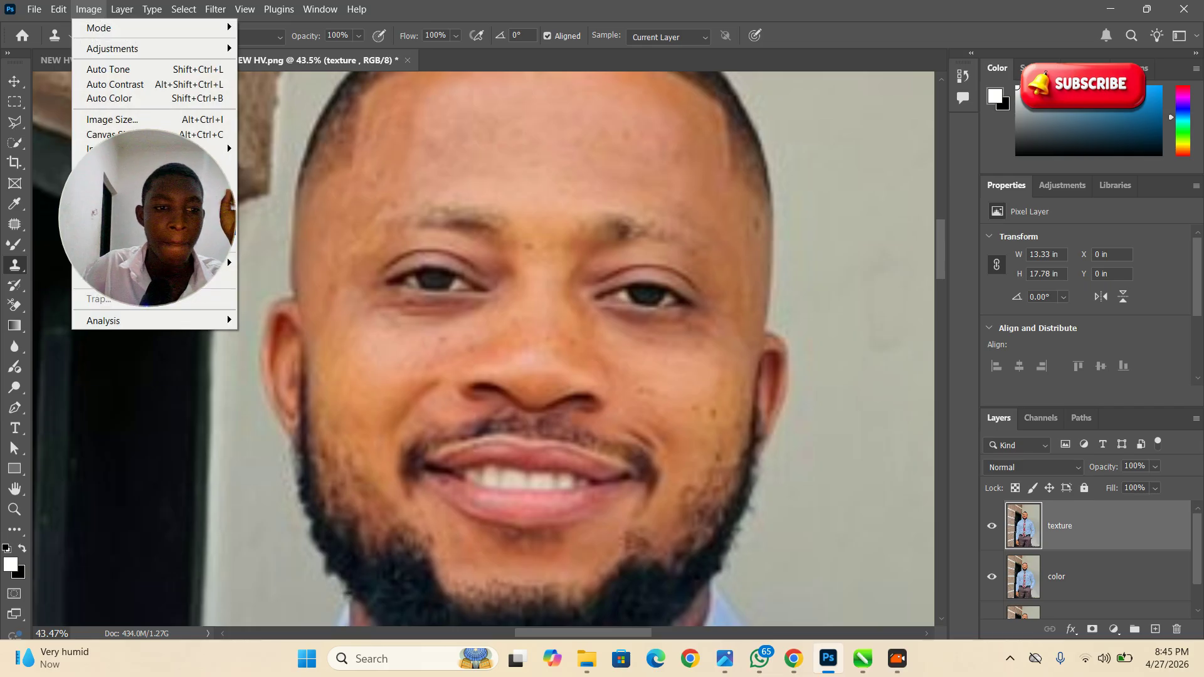
click(116, 226)
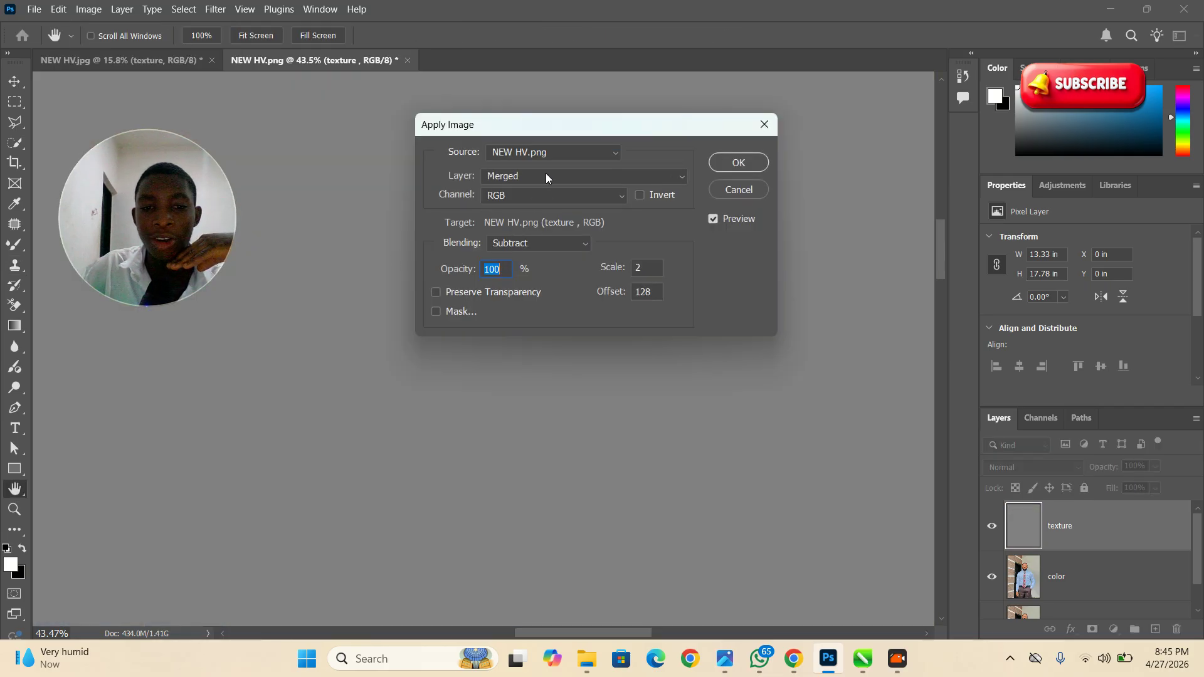
click(546, 177)
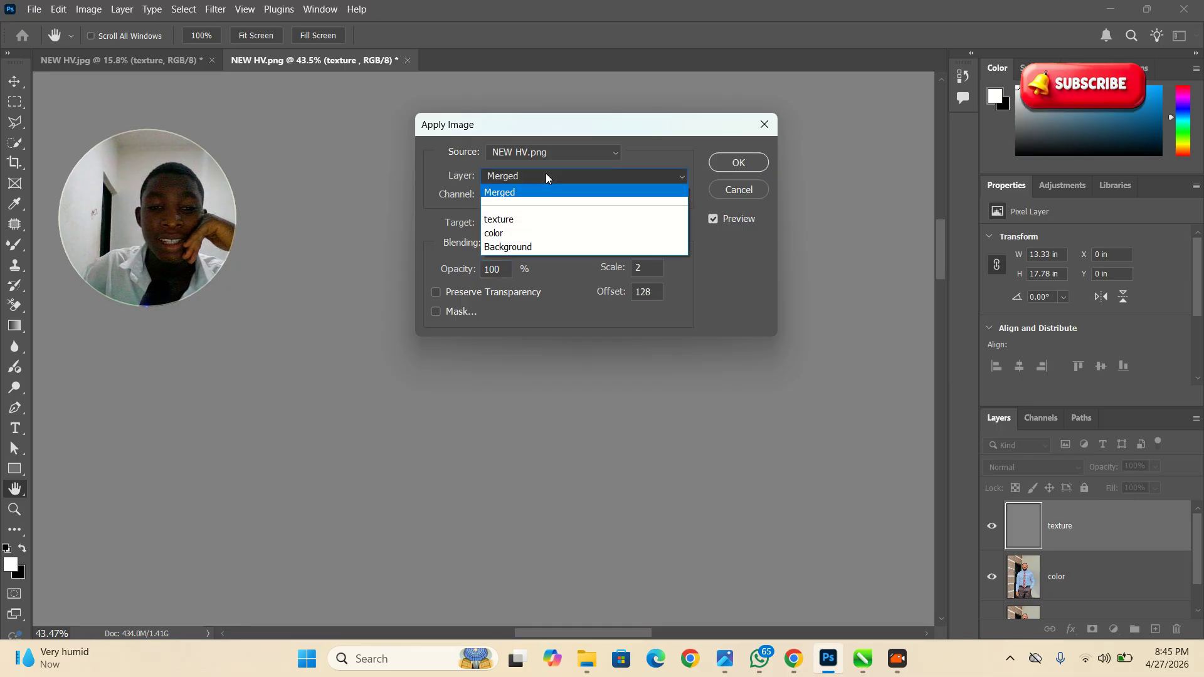
click(496, 234)
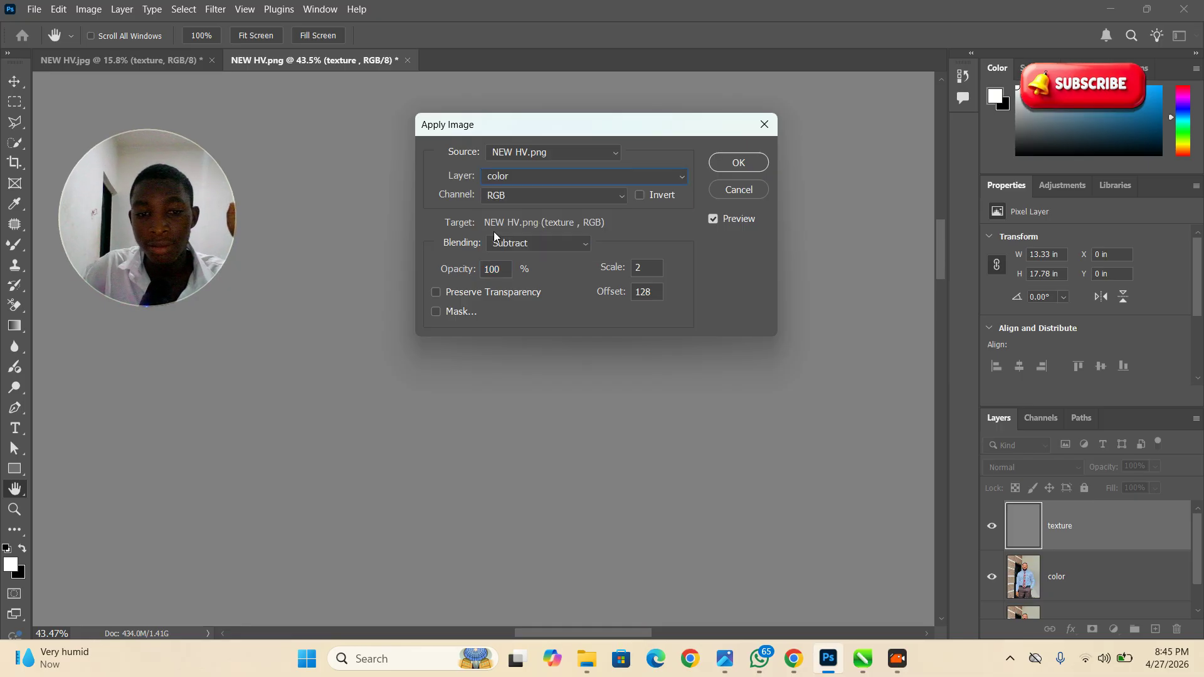
click(537, 244)
click(537, 245)
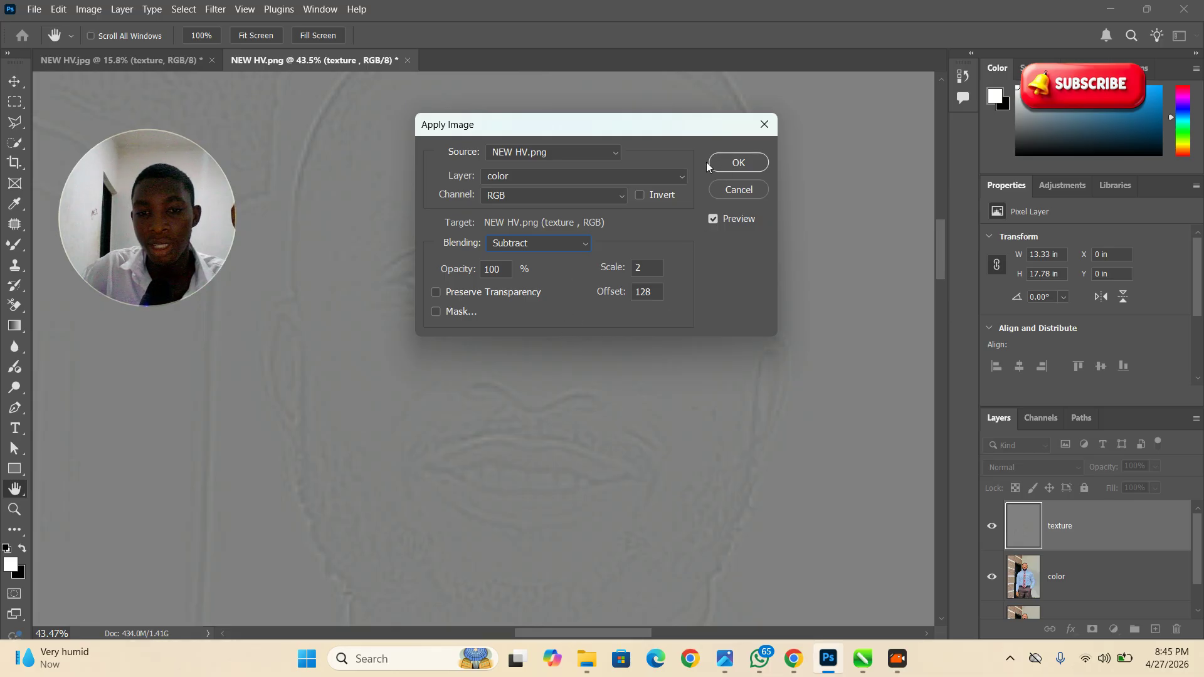
click(738, 163)
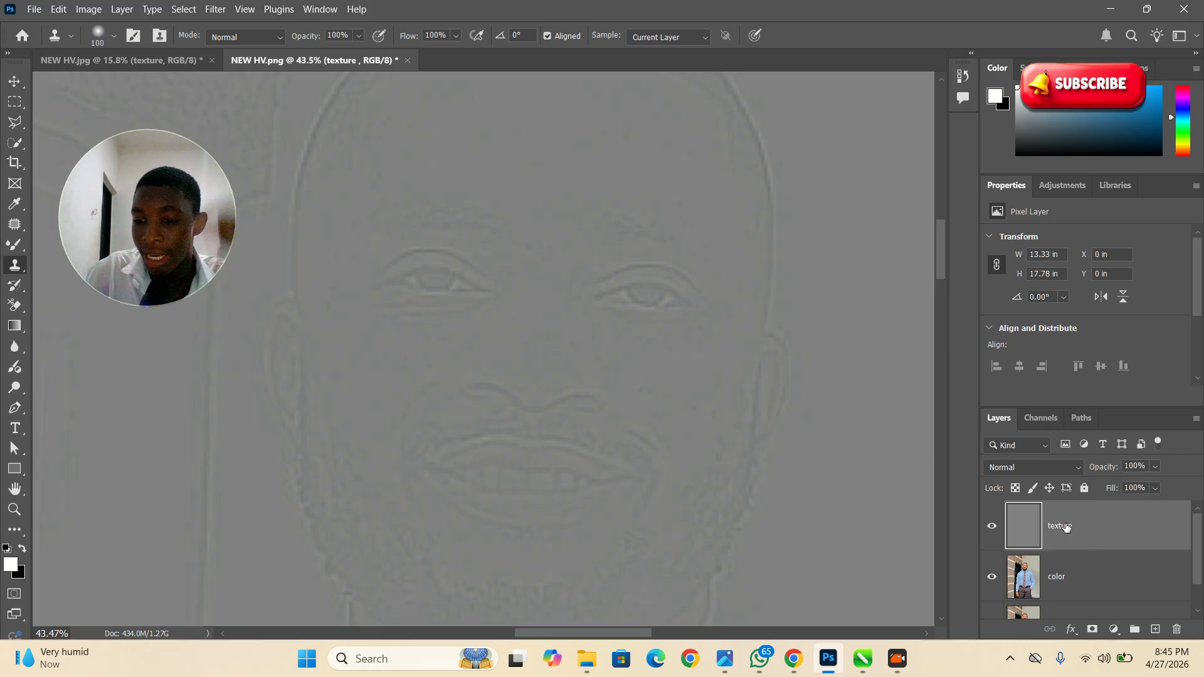
Set the texture layer's blending mode to Linear Light
scroll(576, 284, down, 2)
key(z)
mouse_move(605, 322)
mouse_down()
mouse_move(502, 282)
mouse_move(634, 370)
mouse_move(569, 309)
mouse_move(497, 268)
mouse_move(749, 443)
mouse_up()
key(s)
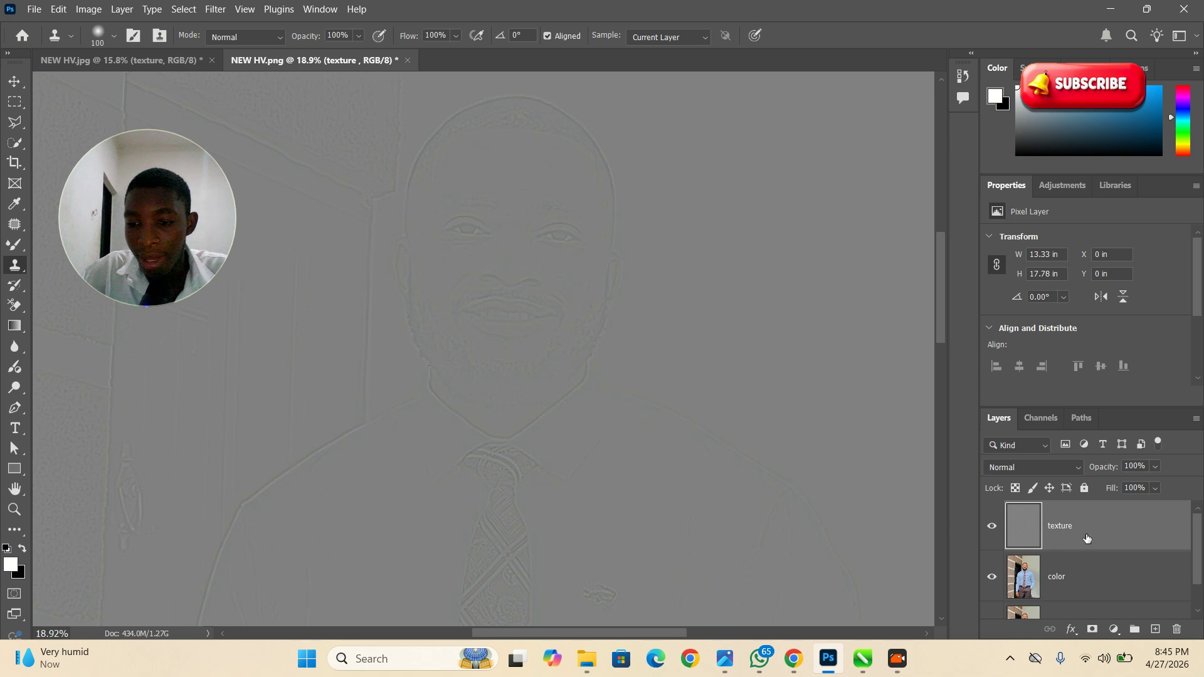
click(1054, 470)
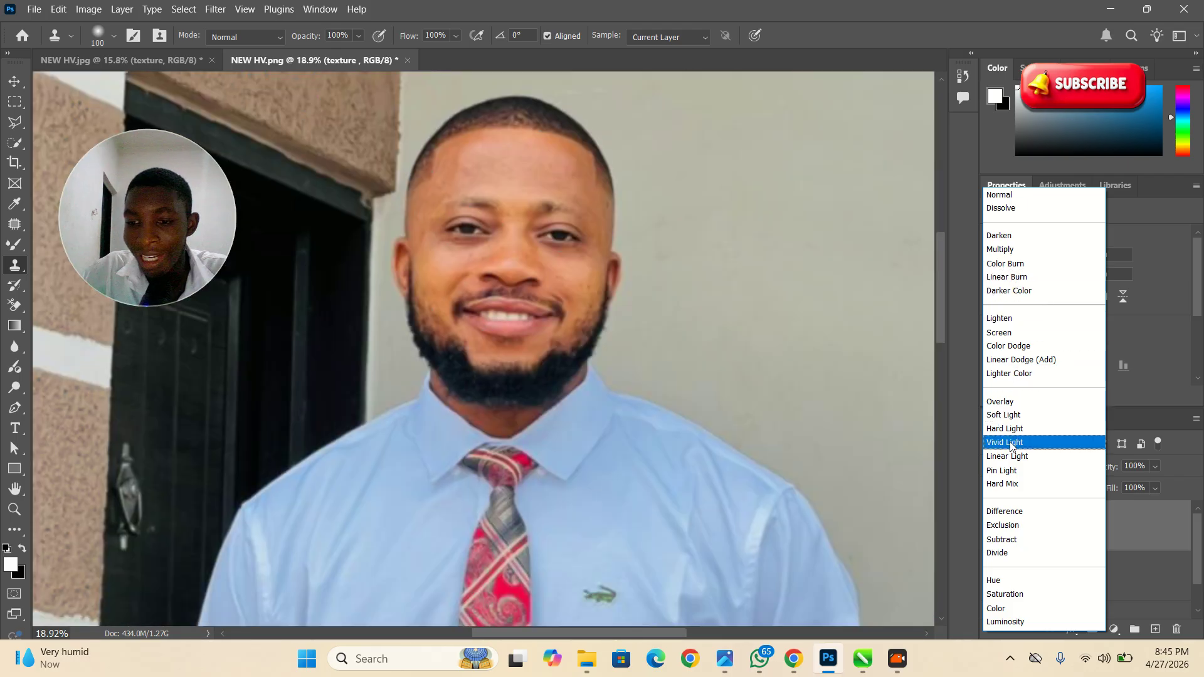
click(1010, 462)
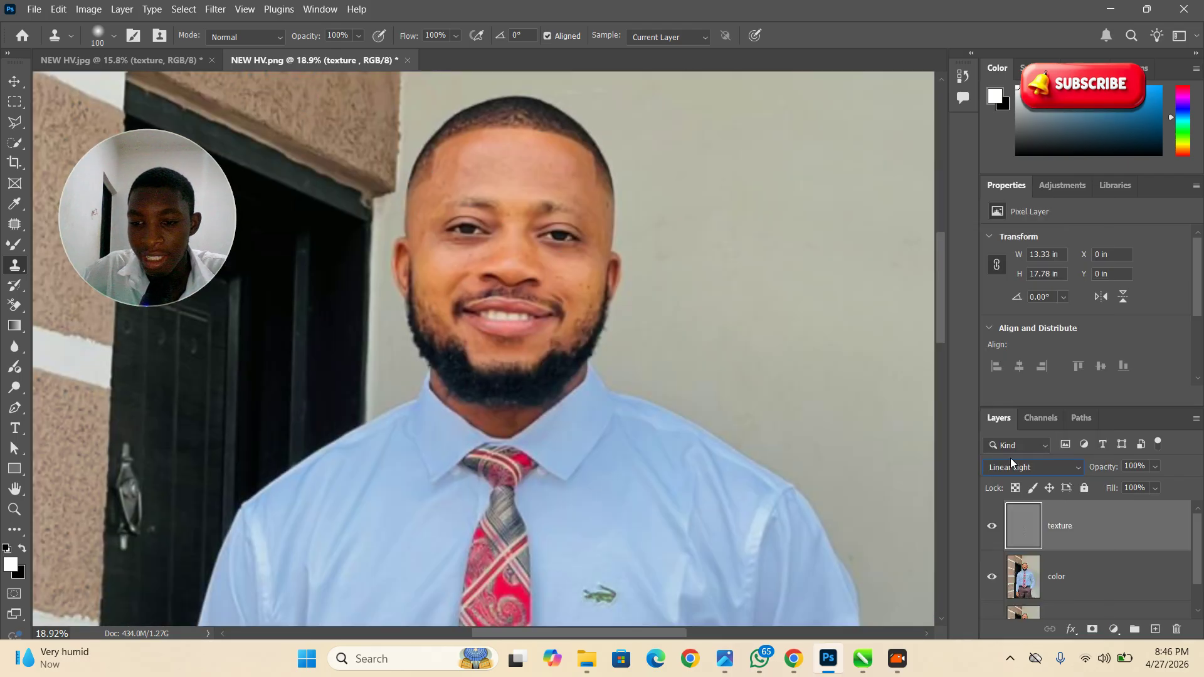
Hide the texture layer and make the color layer active for retouching the face
click(991, 530)
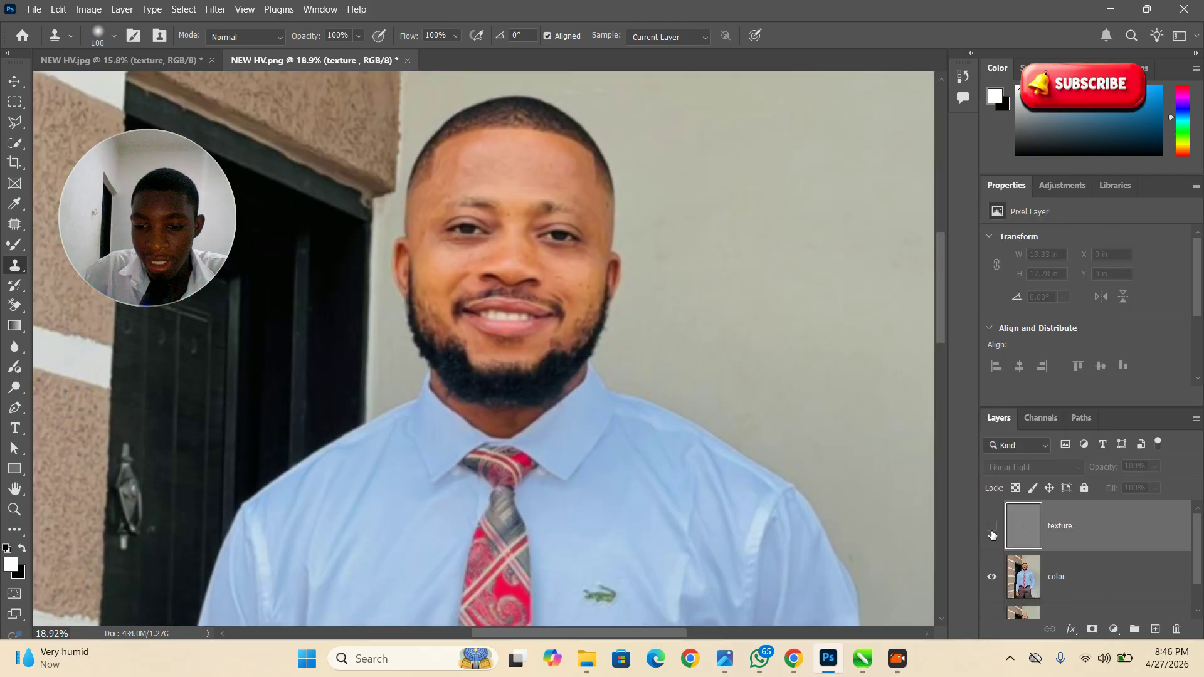
click(1074, 585)
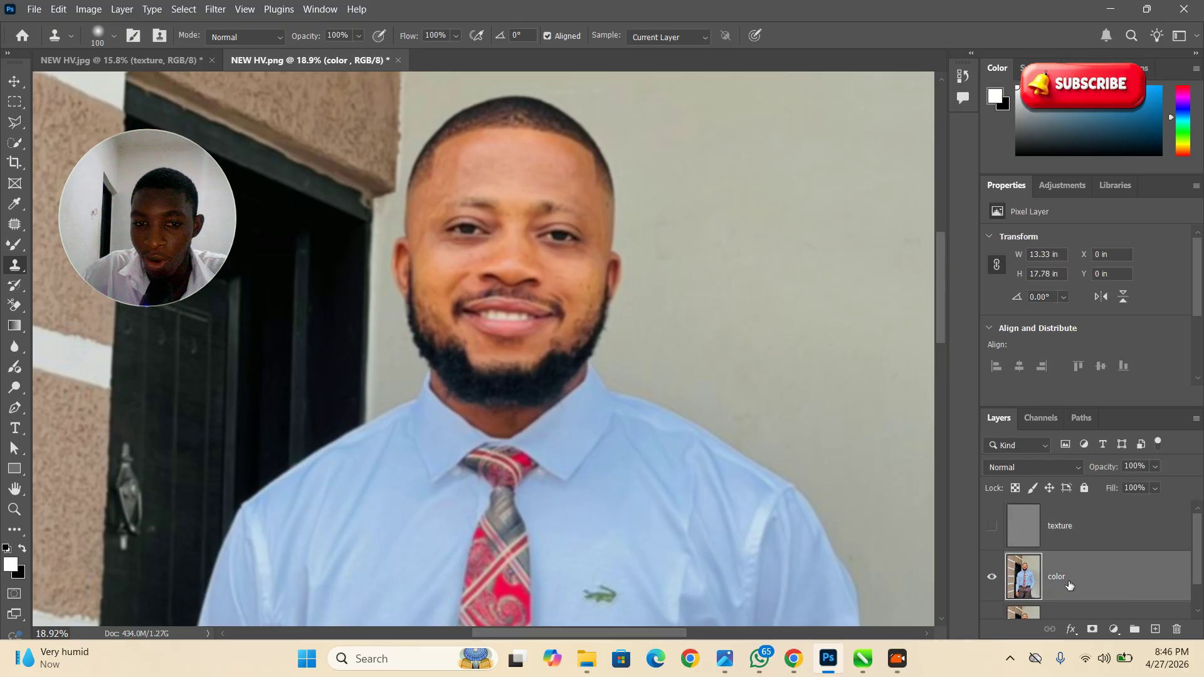
key(z)
mouse_move(492, 168)
mouse_down()
mouse_move(551, 215)
mouse_move(541, 239)
mouse_up()
scroll(585, 249, down, 5)
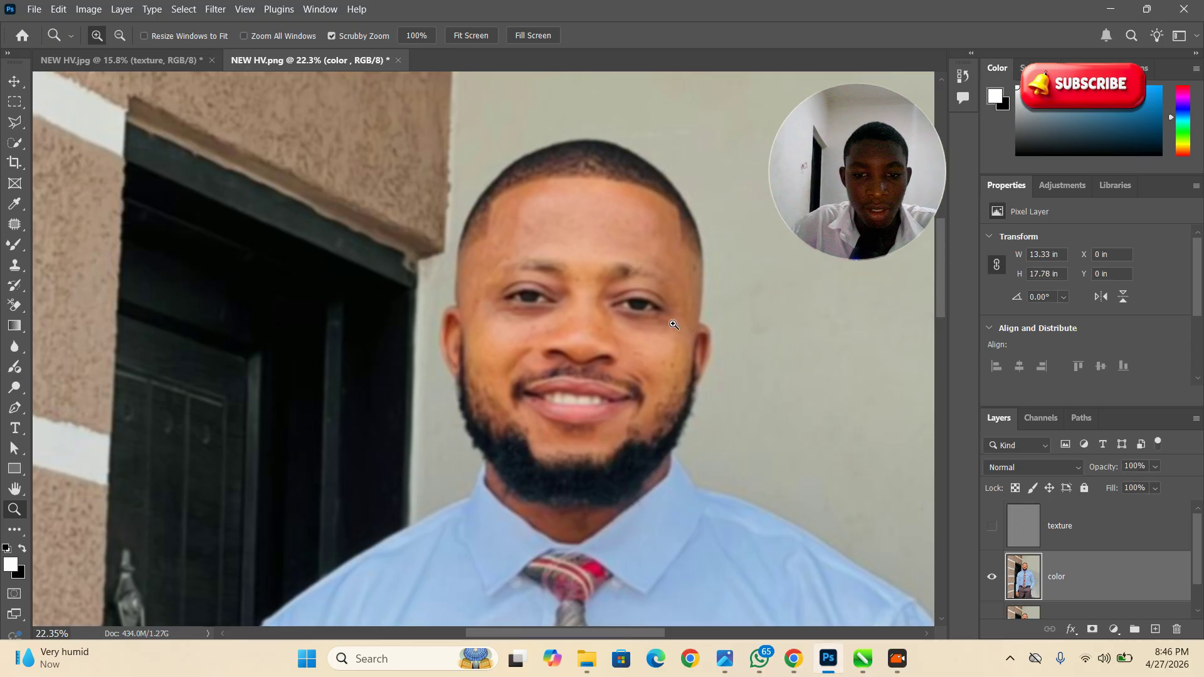
scroll(684, 340, up, 4)
scroll(684, 340, down, 3)
scroll(446, 273, up, 3)
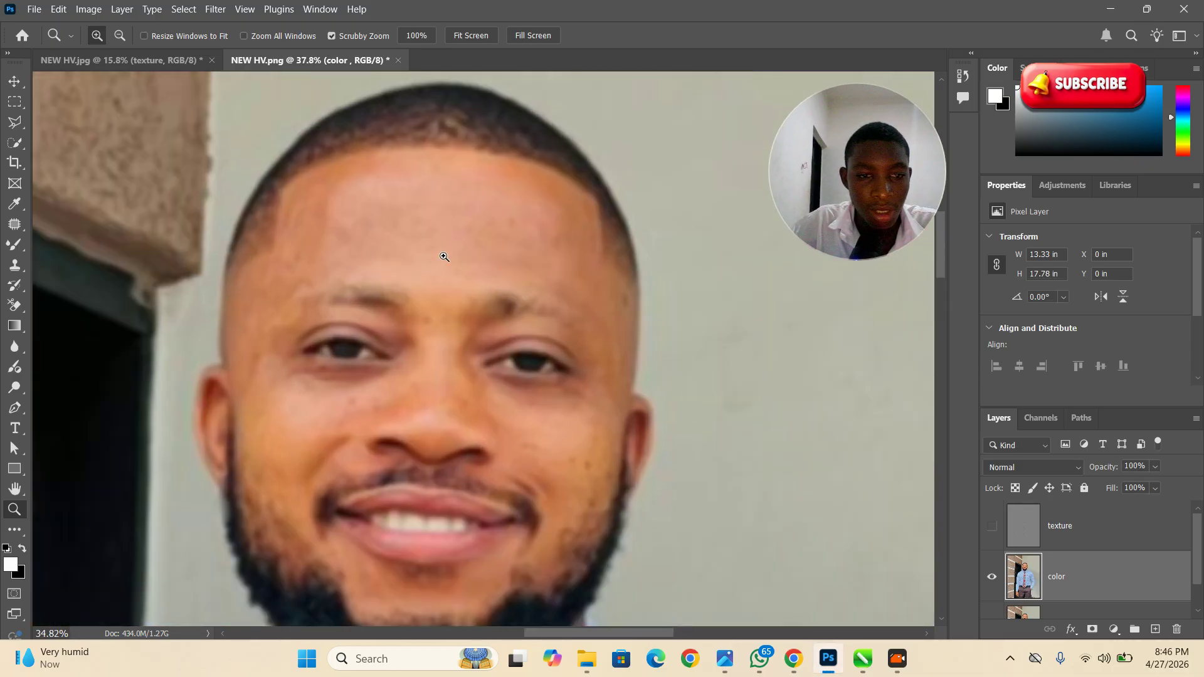
key(s)
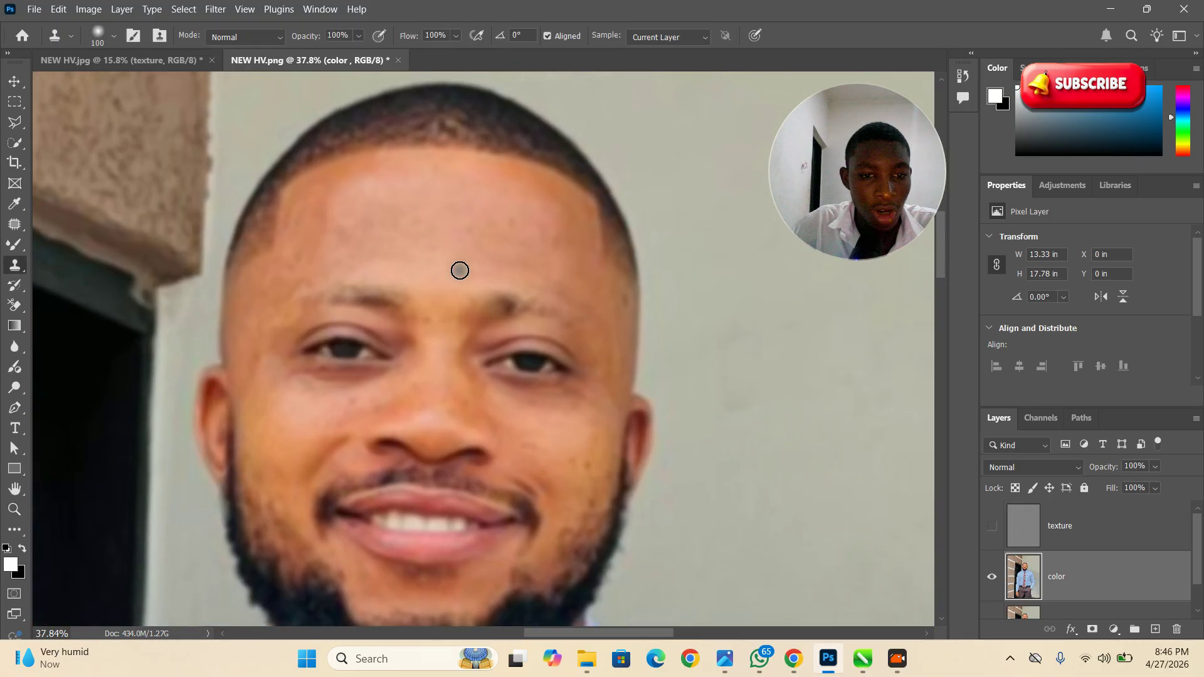
Smooth the forehead skin on the color layer using the Mixer Brush at a size of about 300 px
click(15, 245)
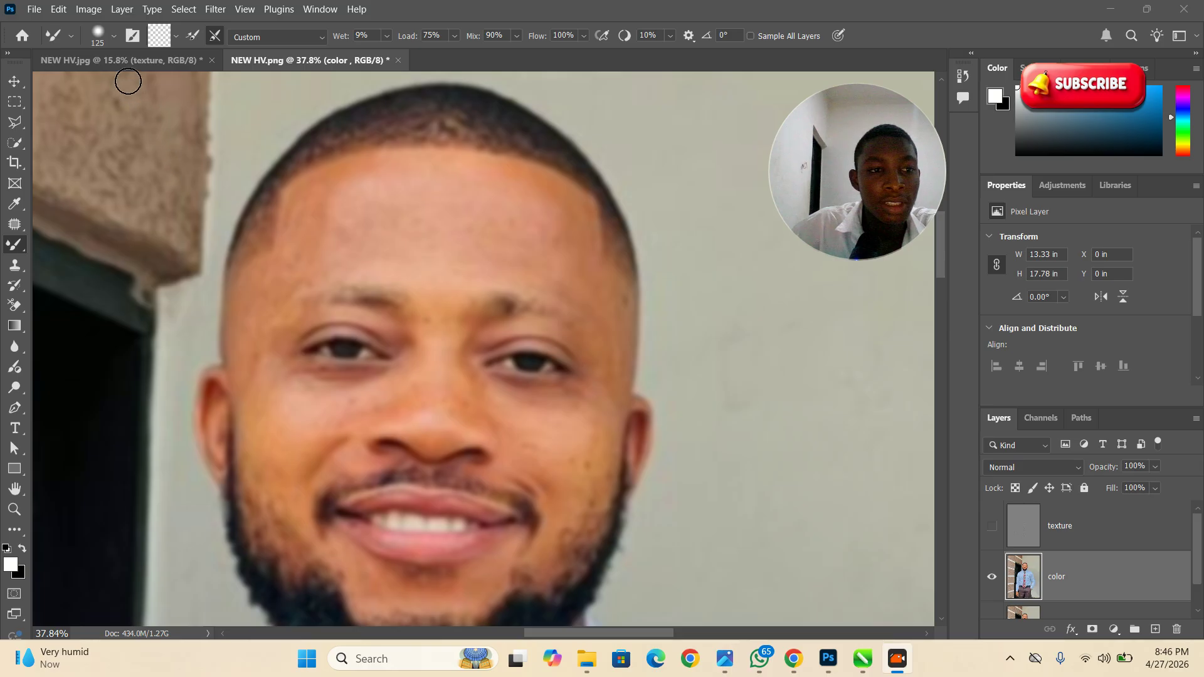
click(114, 39)
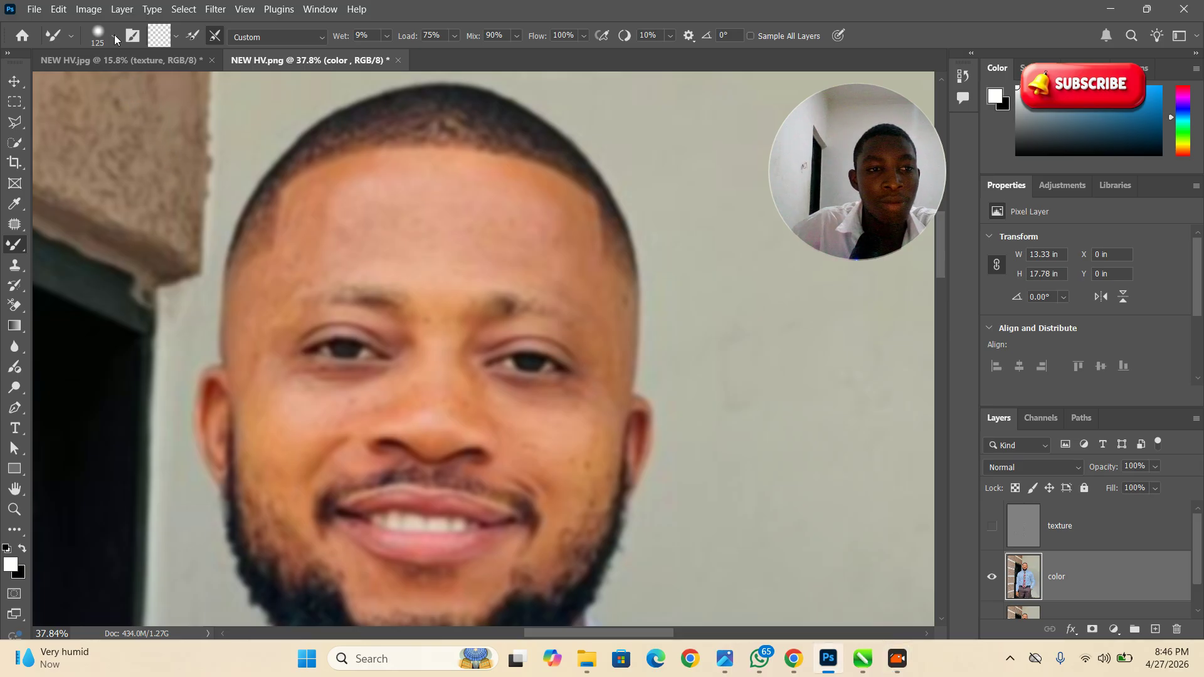
click(176, 36)
click(177, 69)
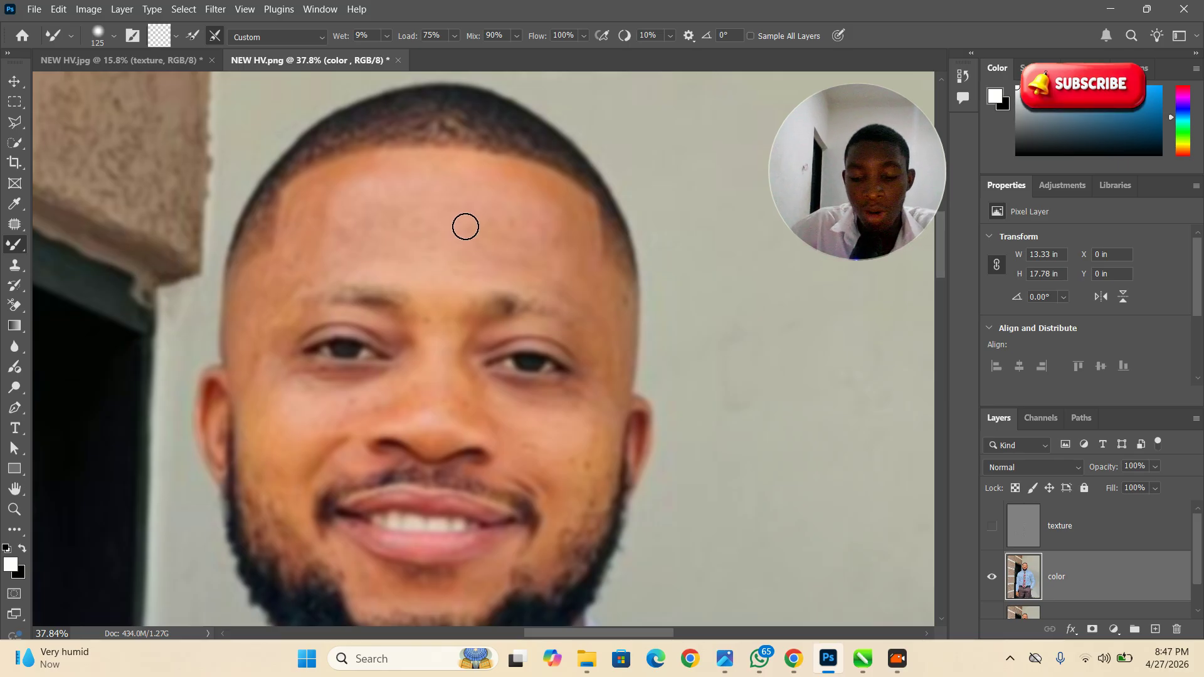
key(bracketright)
key(bracketright)
key(bracketright)
key(bracketright)
key(bracketright)
key(bracketright)
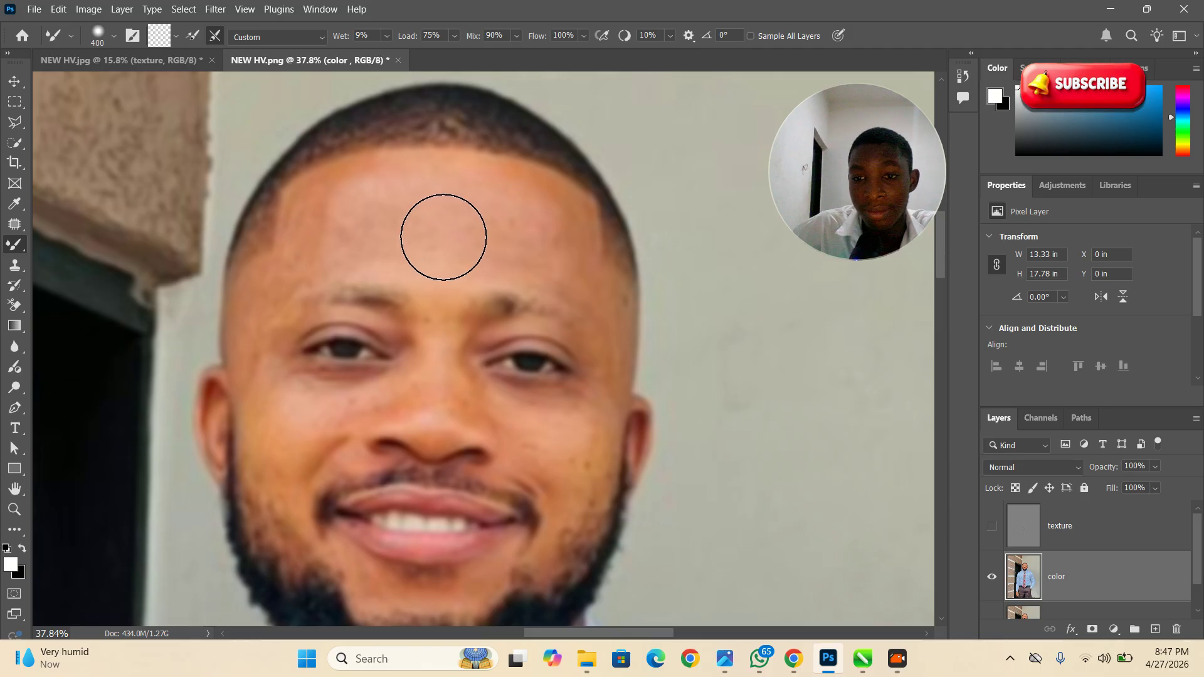
key(bracketleft)
key(bracketleft)
key(bracketleft)
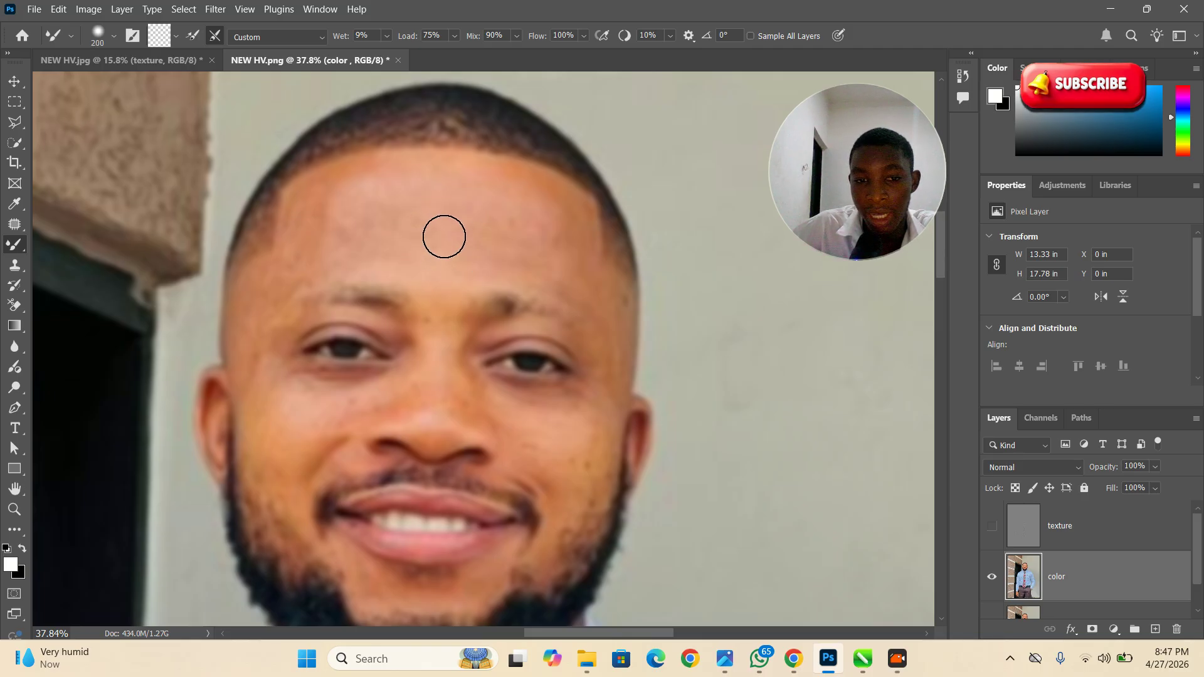
key(bracketright)
key(bracketright)
key(bracketright)
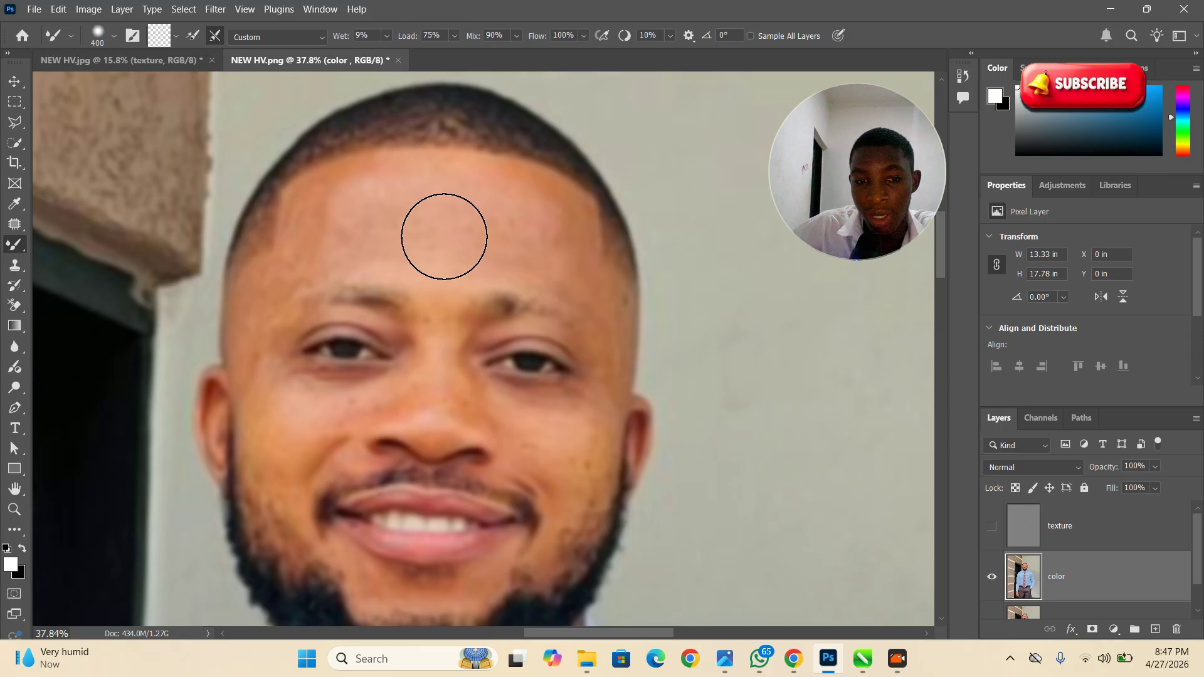
key(bracketleft)
key(bracketleft)
key(bracketright)
key(bracketright)
key(bracketleft)
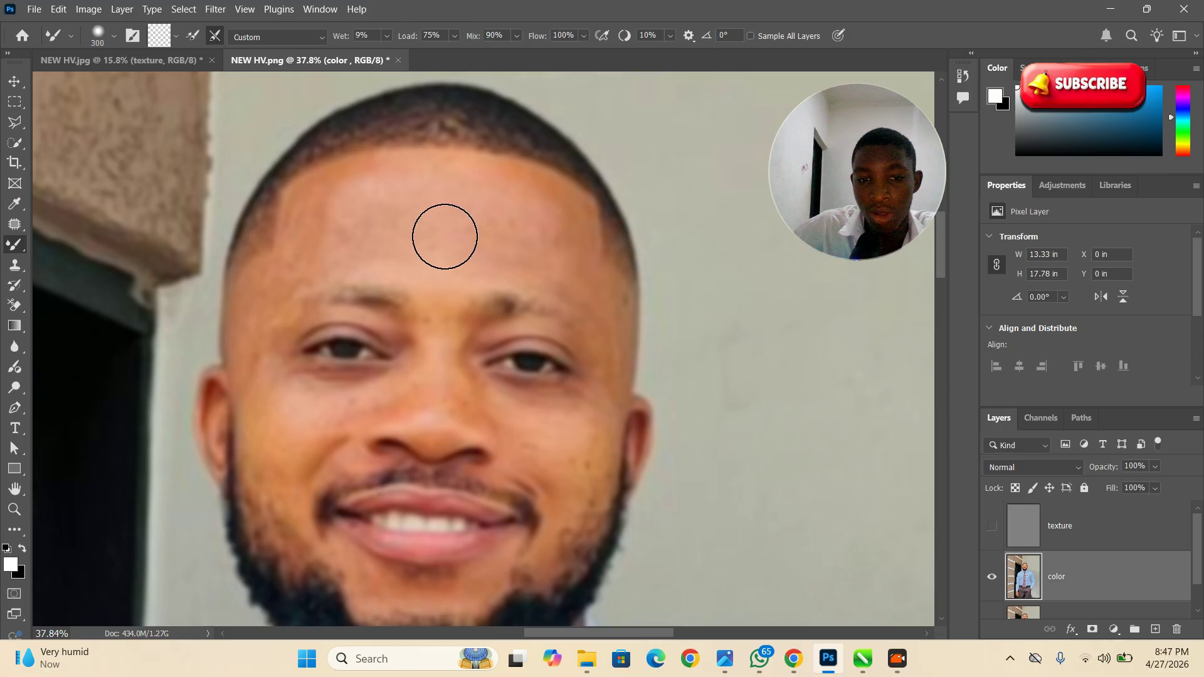
key(bracketright)
key(bracketright)
key(bracketleft)
key(bracketleft)
key(bracketleft)
key(bracketleft)
key(bracketleft)
key(bracketleft)
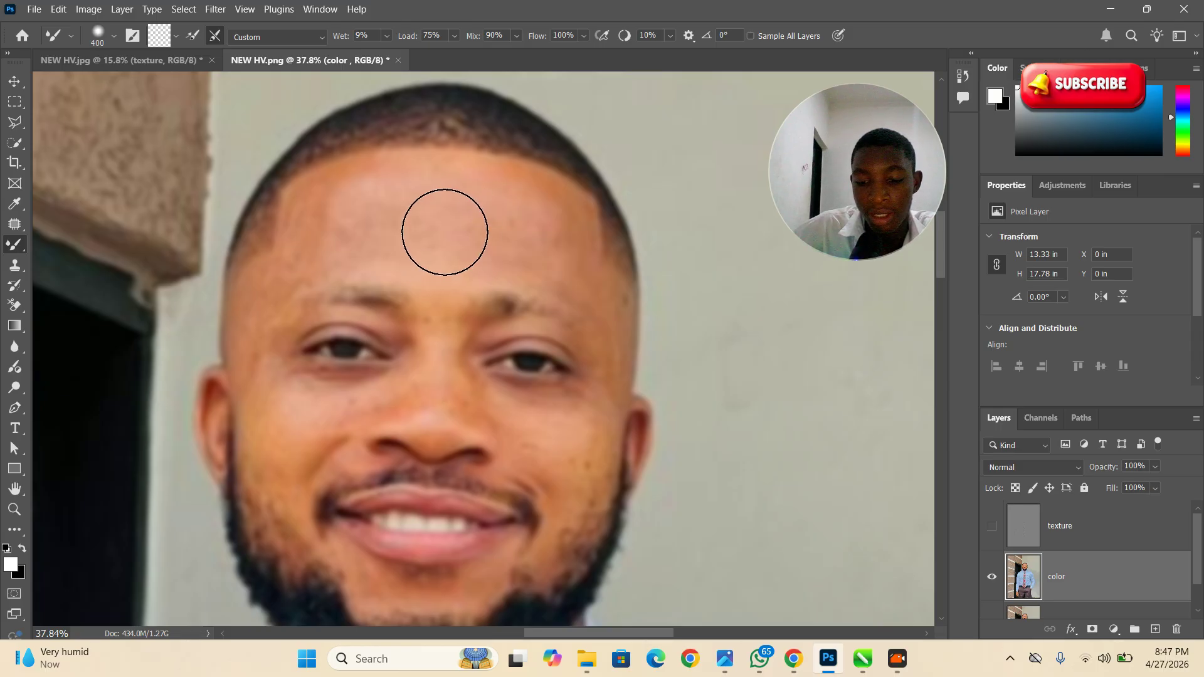
key(bracketright)
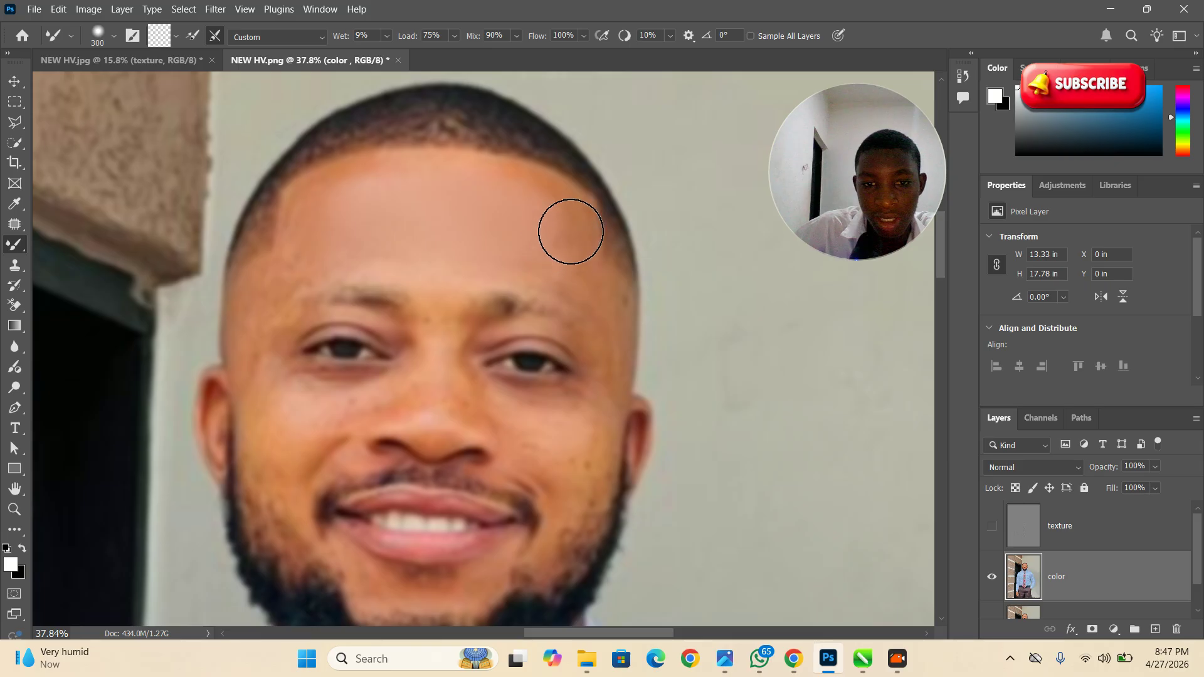
Blend the skin of the temples, nose and cheeks on the color layer with the Mixer Brush reduced to about 175 px
key(bracketleft)
key(bracketleft)
key(bracketleft)
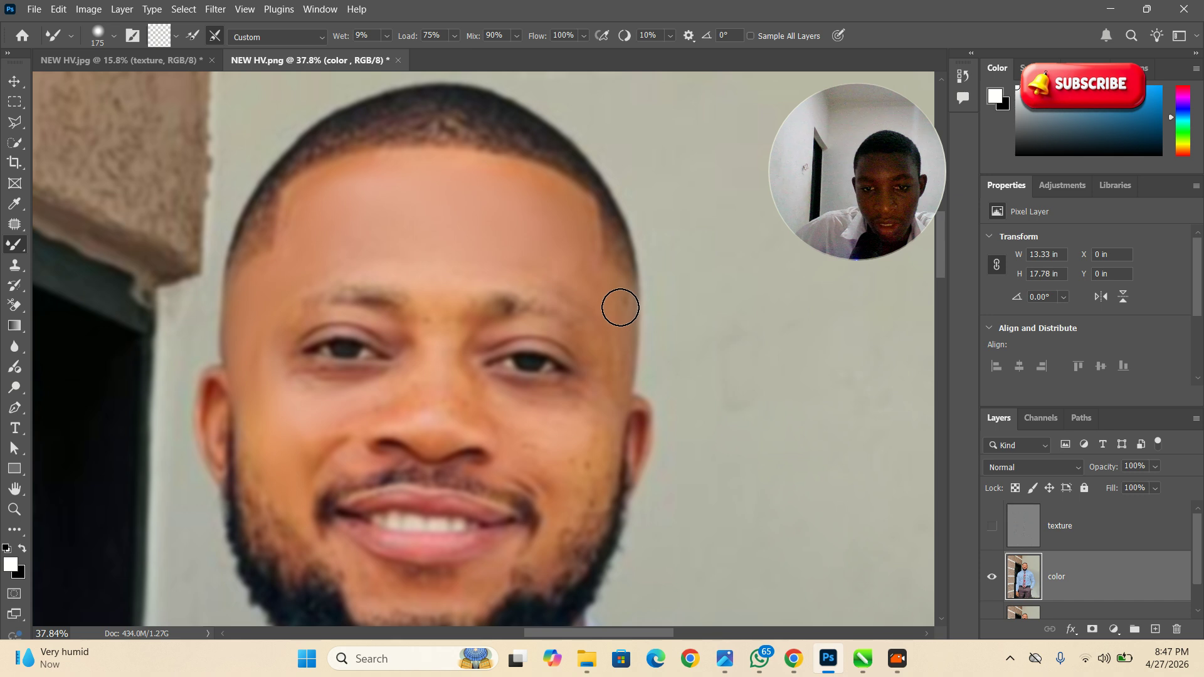
key(bracketleft)
key(bracketleft)
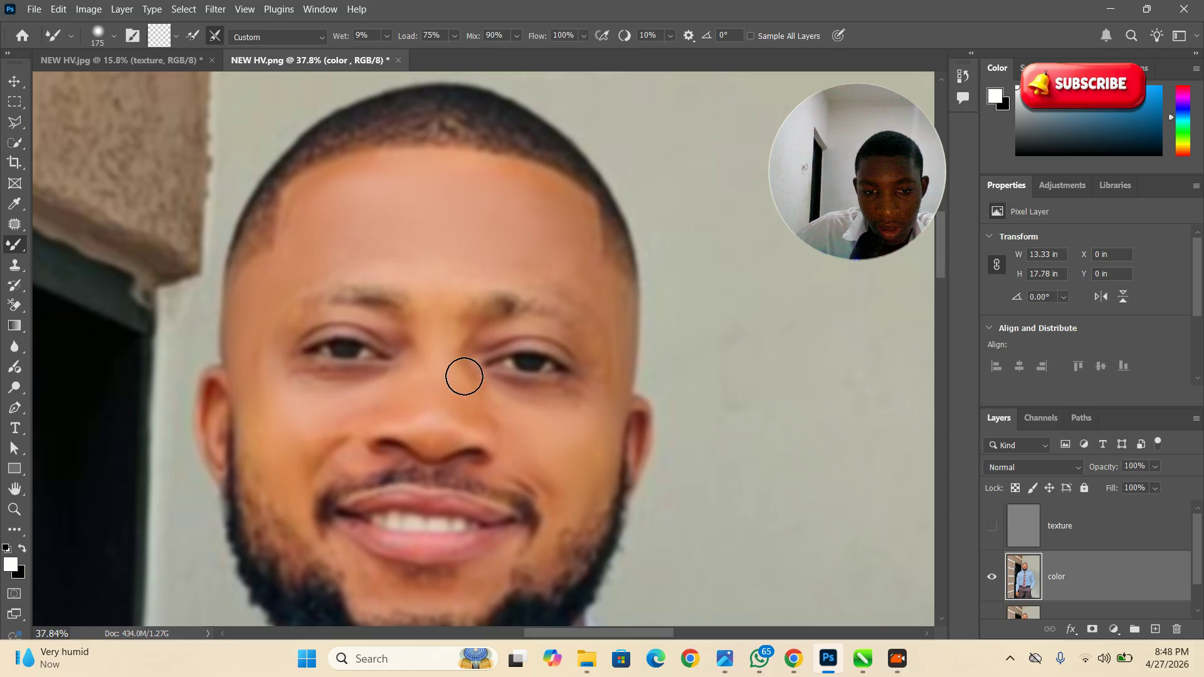
Blend the skin around the mouth, the beard edge and under the eyes with a smaller Mixer Brush of about 100 px
key(bracketleft)
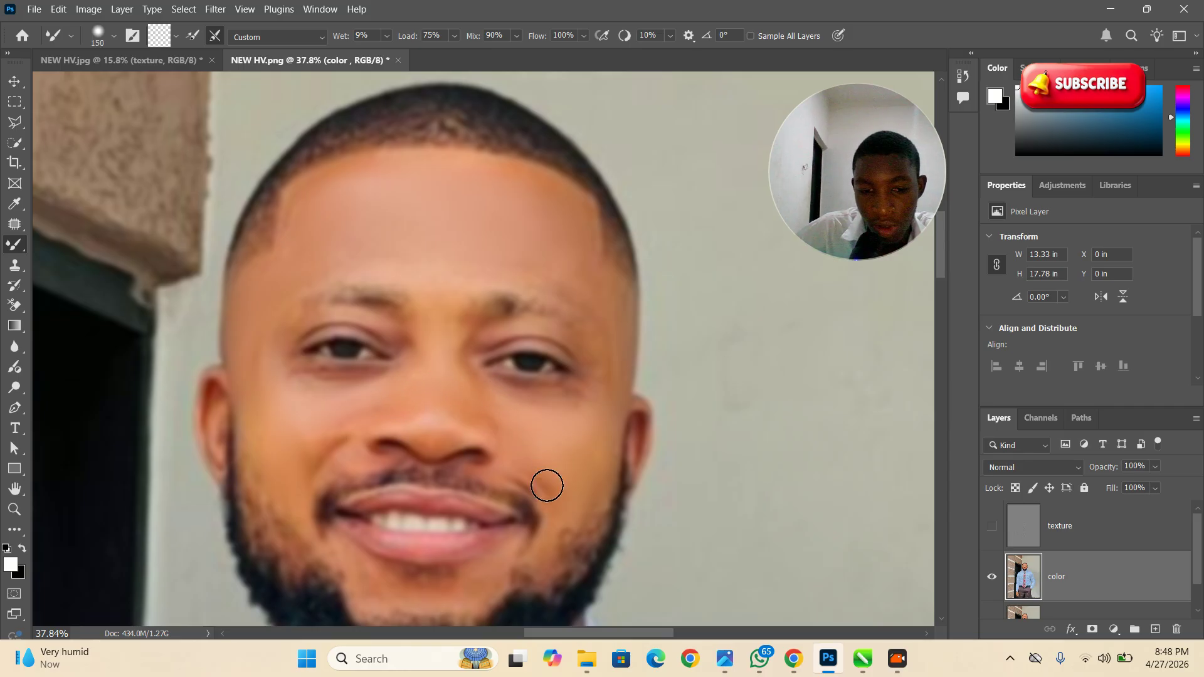
scroll(466, 278, down, 3)
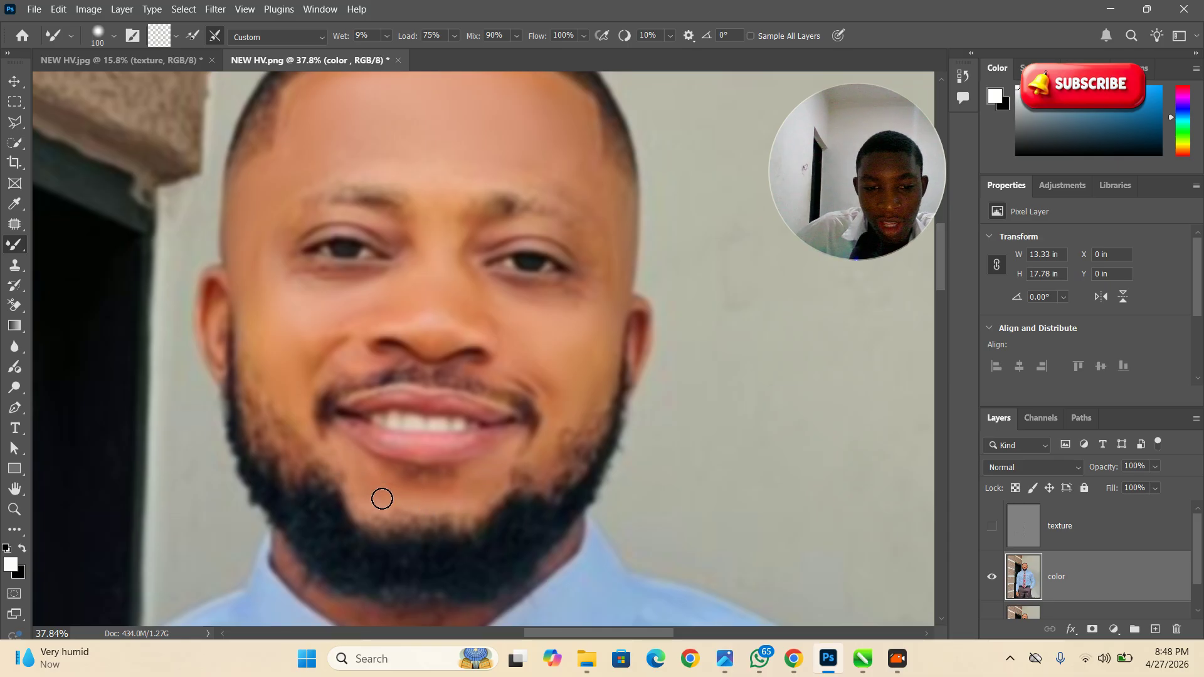
key(bracketright)
key(bracketright)
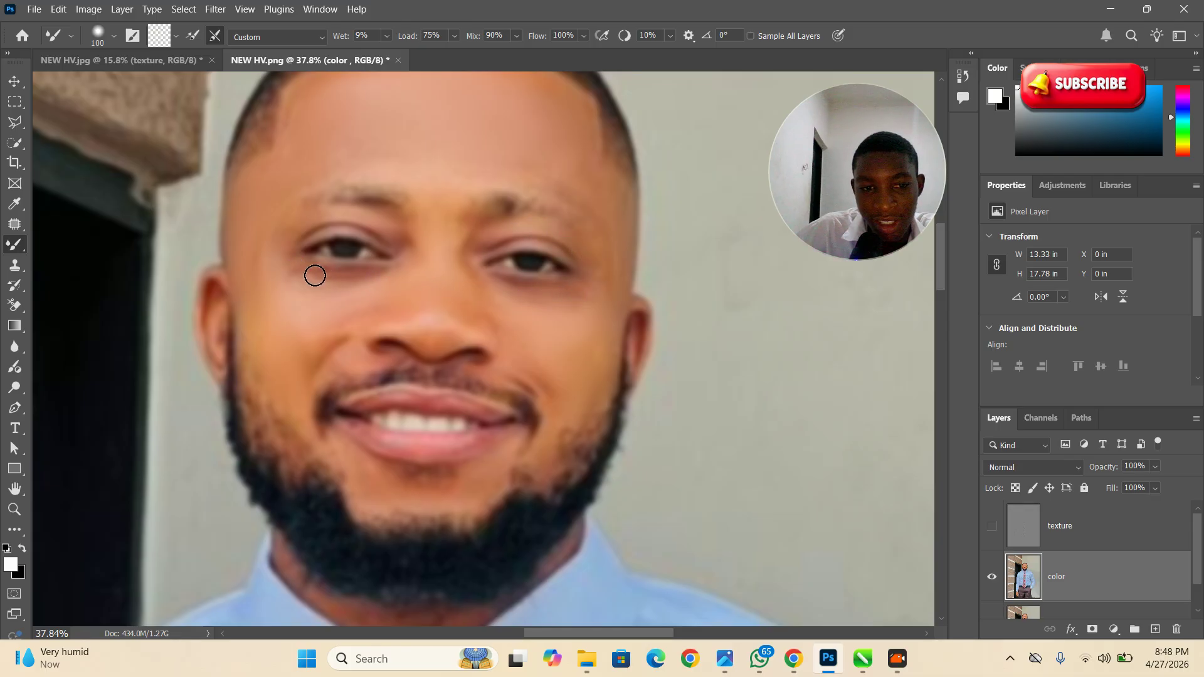
Show the texture layer again and compare the portrait with and without the color layer, leaving both layers visible
key(z)
mouse_move(482, 247)
mouse_down()
mouse_move(444, 210)
mouse_move(466, 211)
mouse_up()
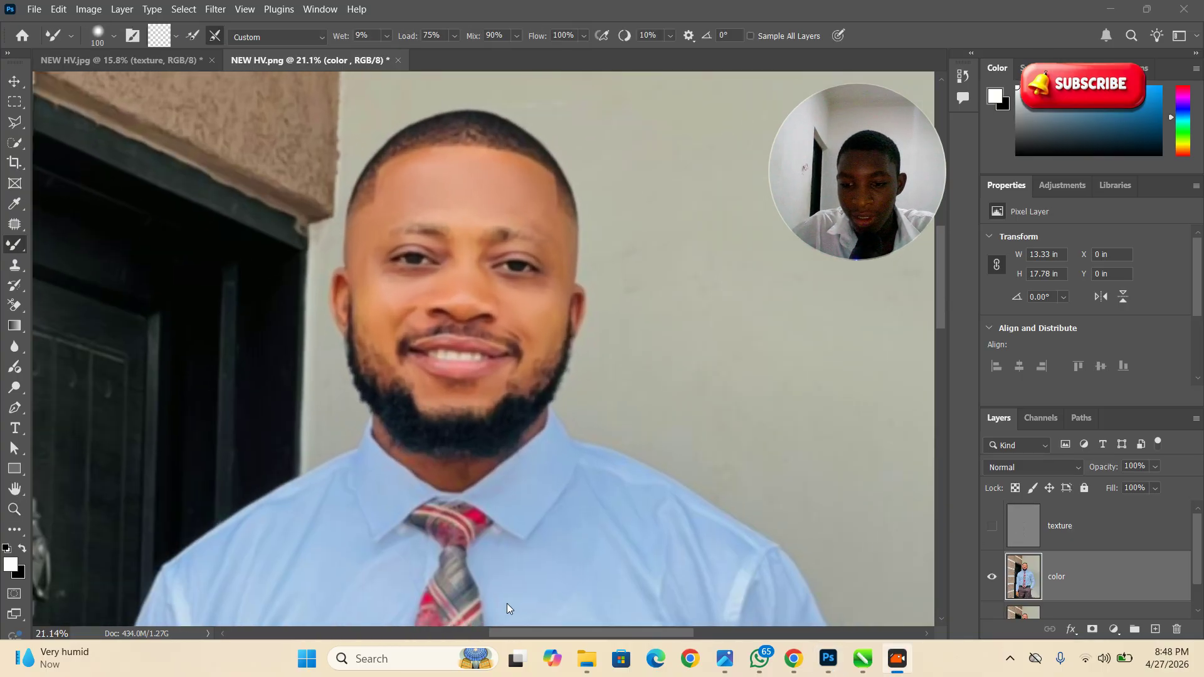
click(992, 527)
click(993, 529)
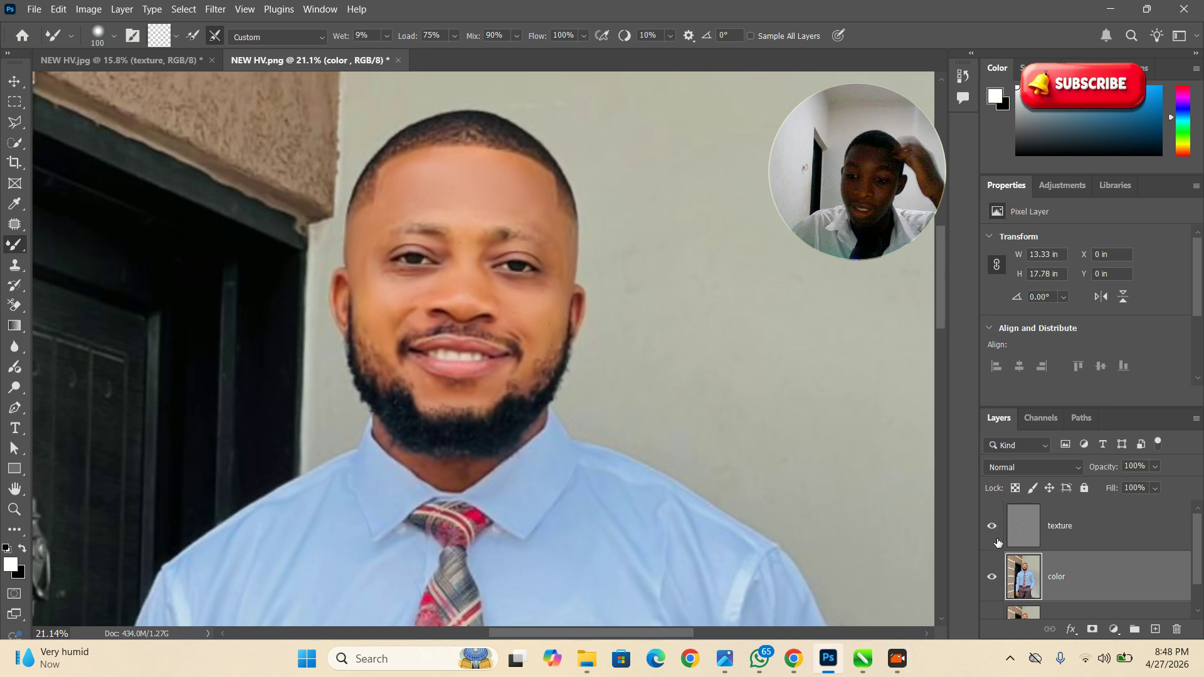
click(991, 576)
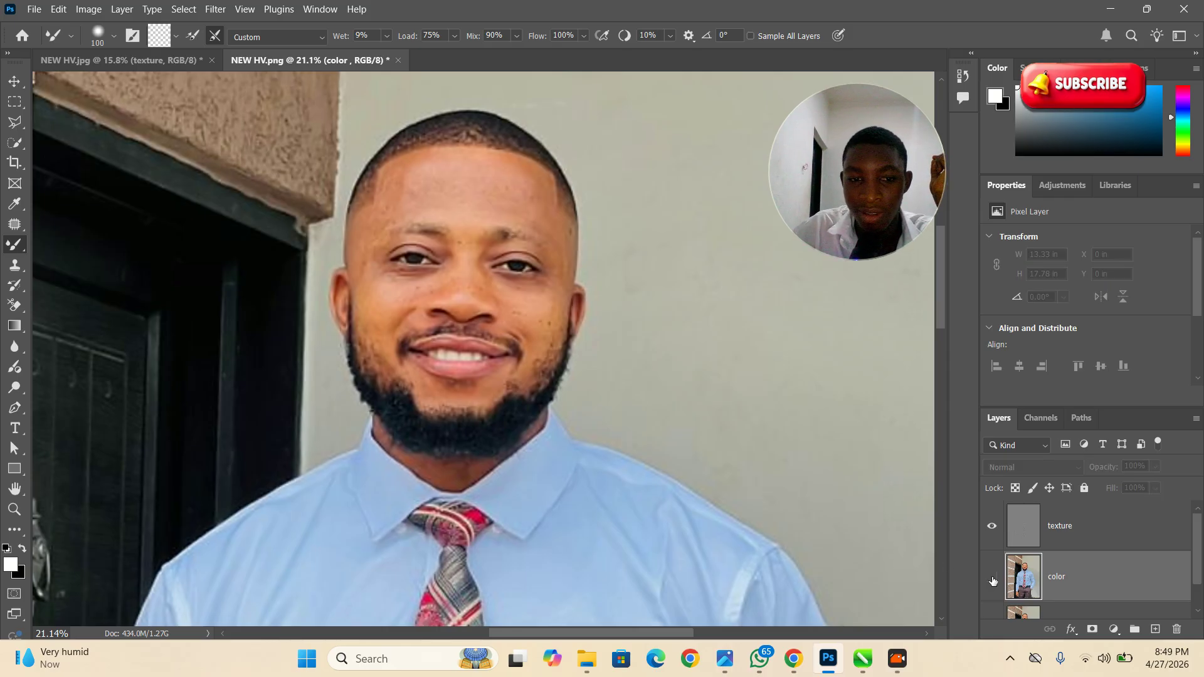
click(991, 577)
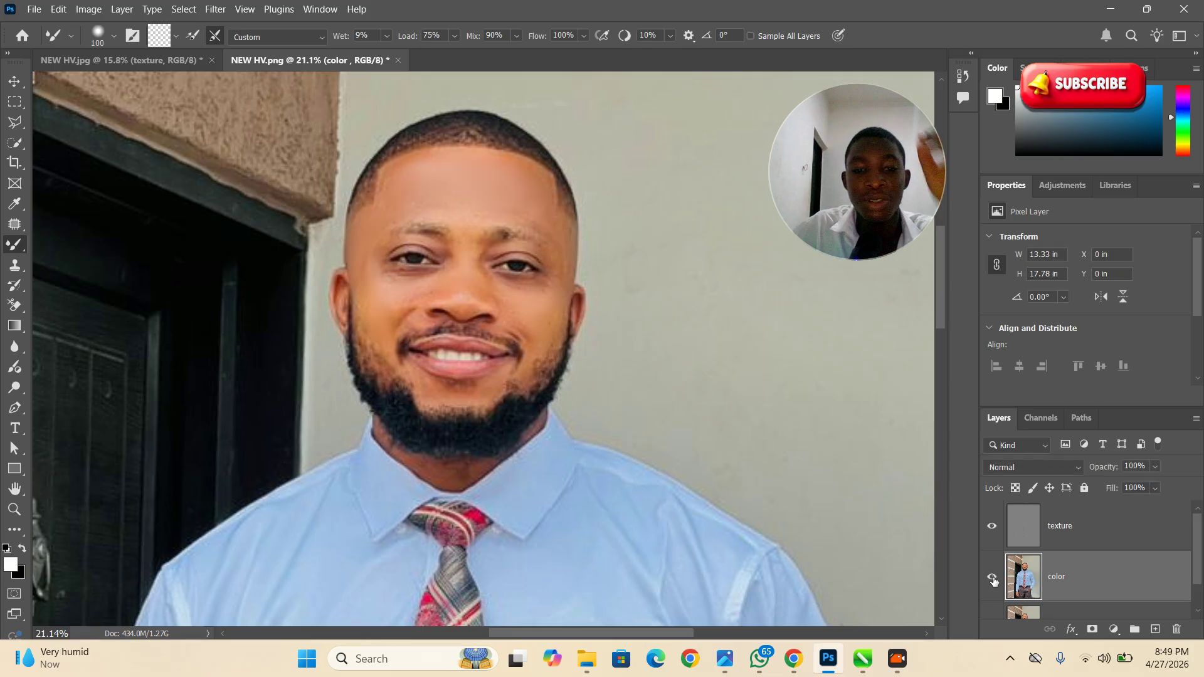
Select the texture layer and activate the Clone Stamp tool for retouching the face
key(z)
drag(514, 228, 580, 489)
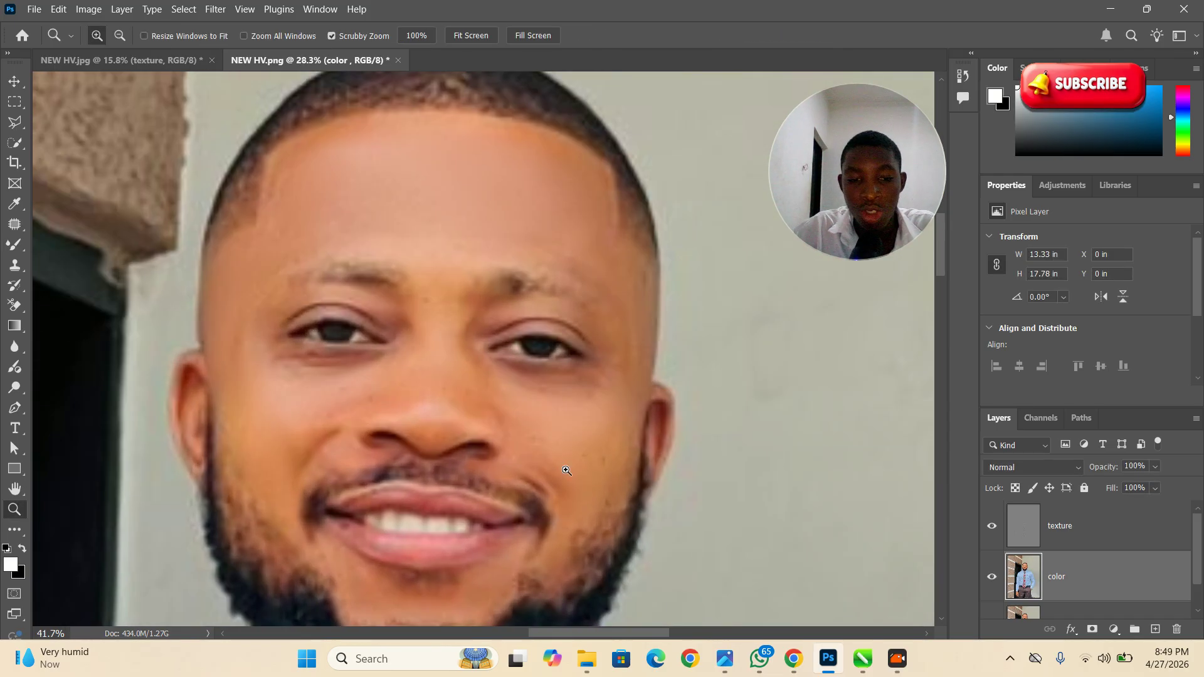
drag(452, 304, 438, 329)
drag(485, 449, 499, 449)
key(b)
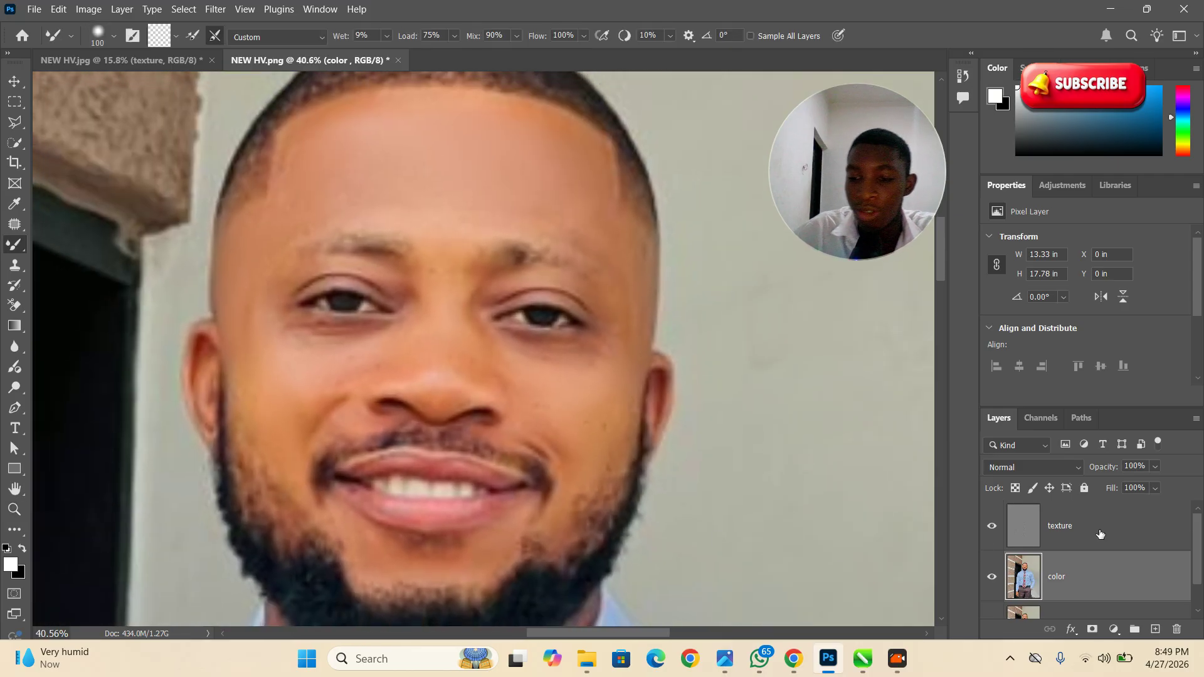
click(1100, 533)
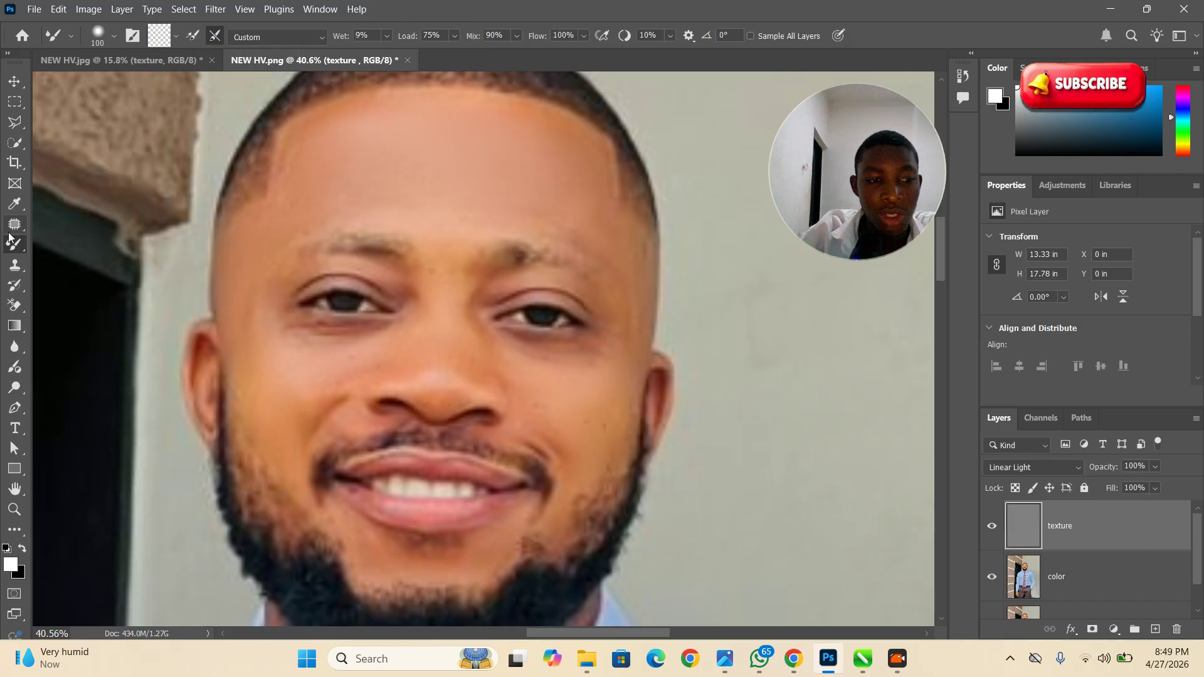
click(15, 266)
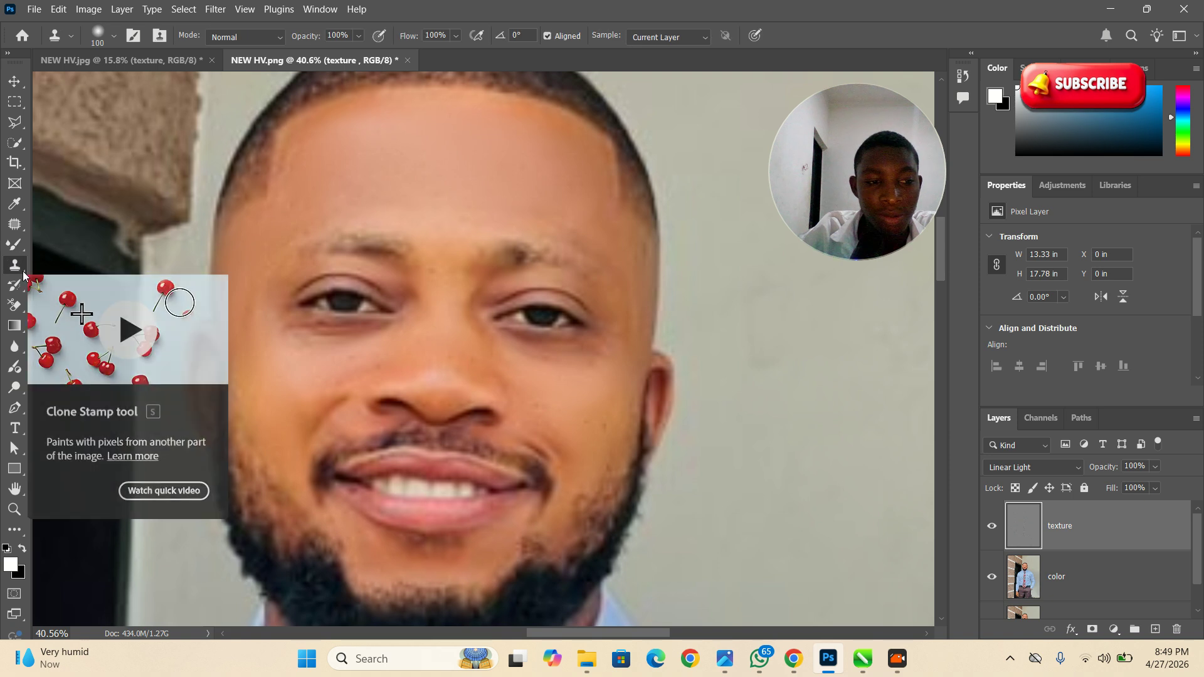
right_click(18, 274)
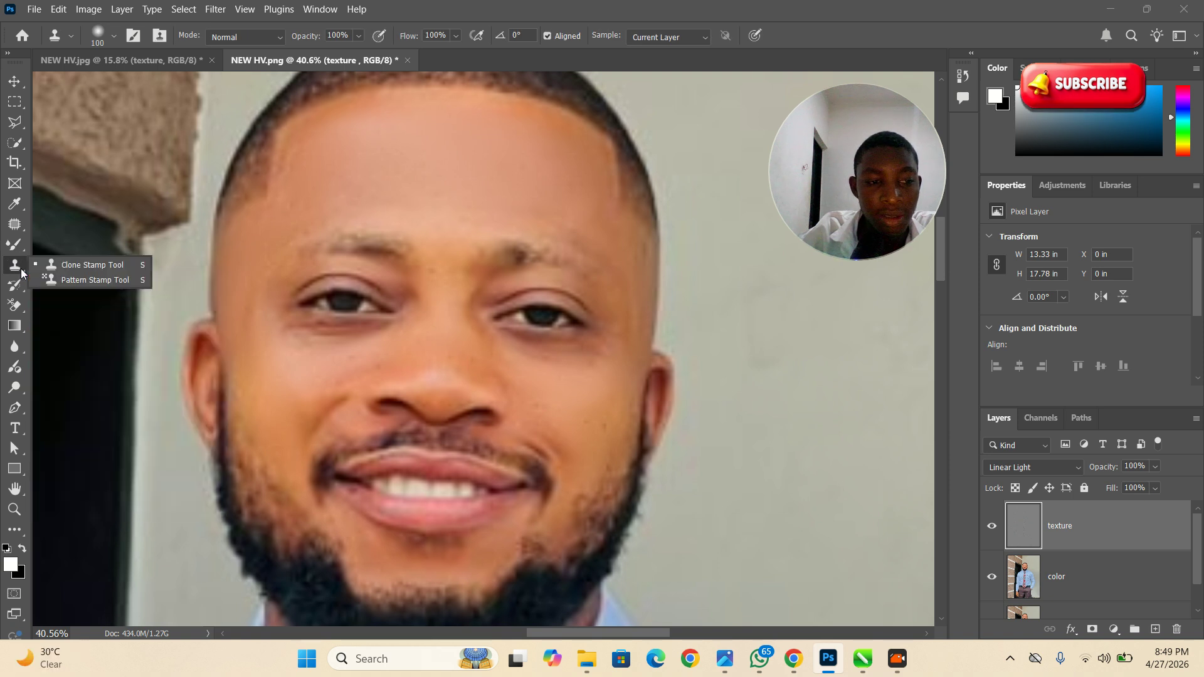
click(69, 262)
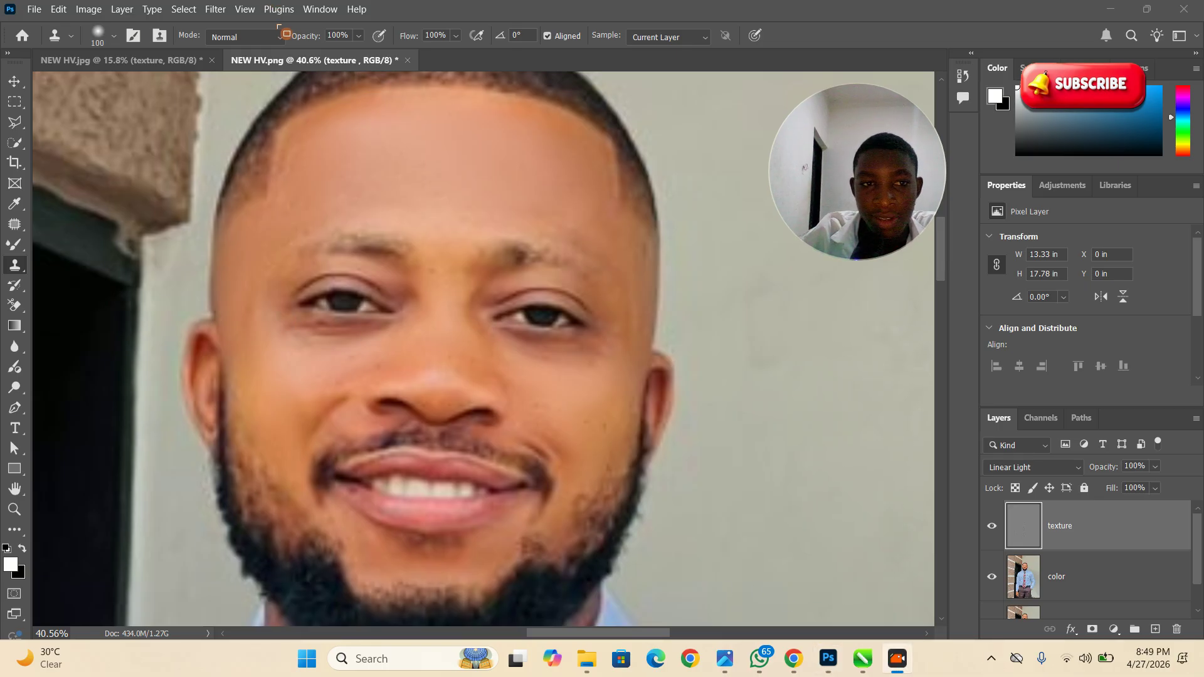
drag(527, 61, 550, 56)
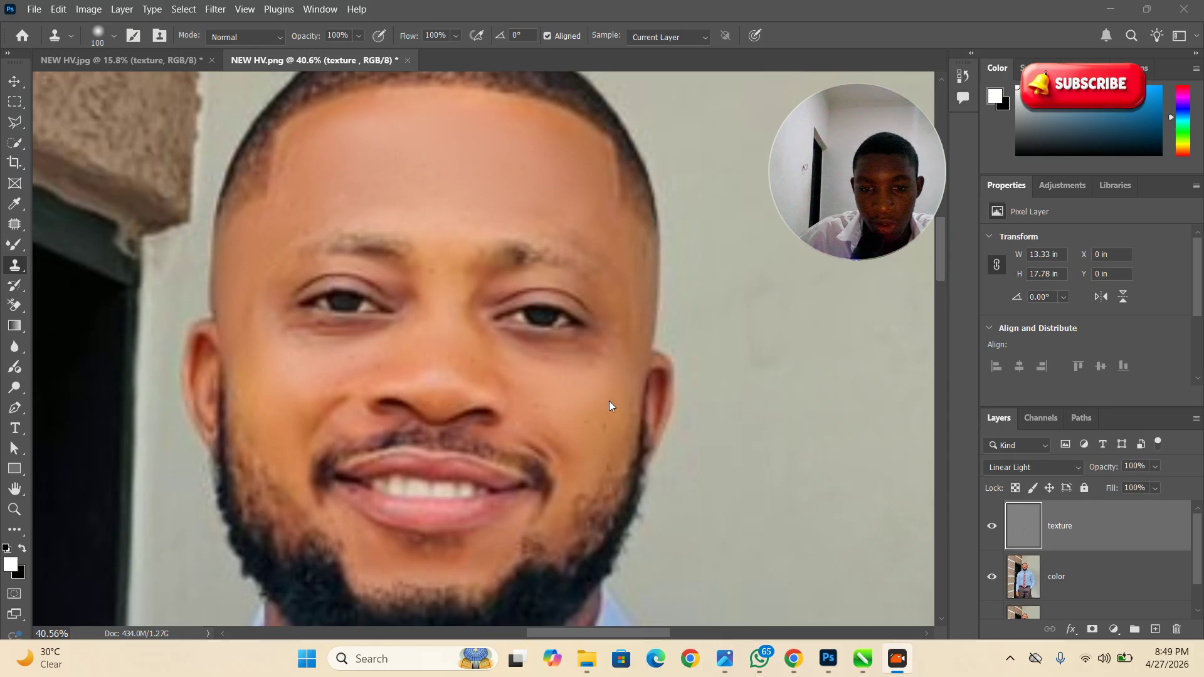
click(15, 264)
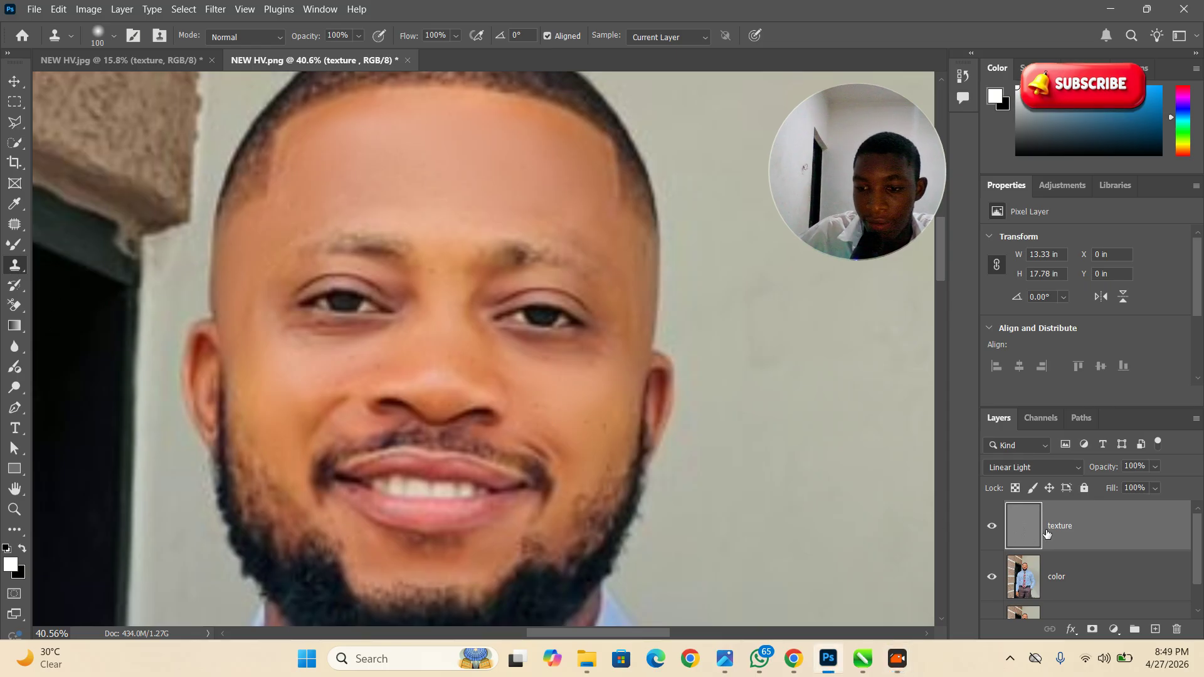
Clone clean skin texture over the dark spots on the cheek beside the nose, using a 200 px Clone Stamp brush
key(bracketright)
key(bracketright)
key(bracketright)
key(bracketright)
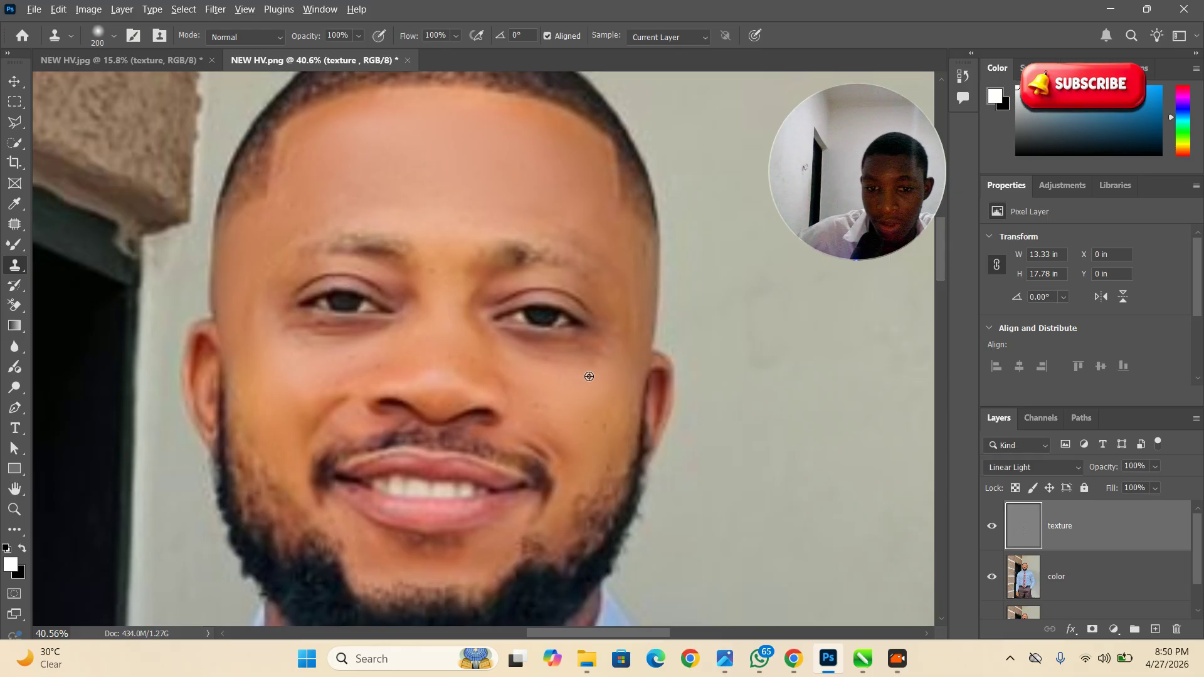
click(604, 405)
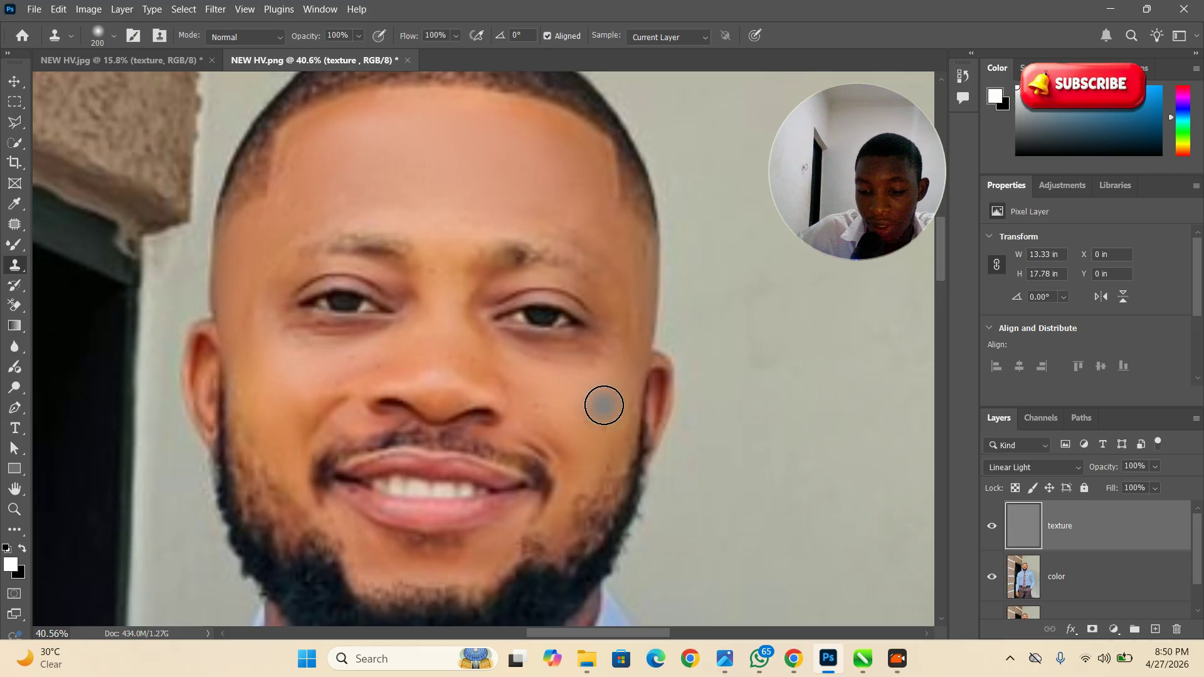
drag(604, 432, 585, 416)
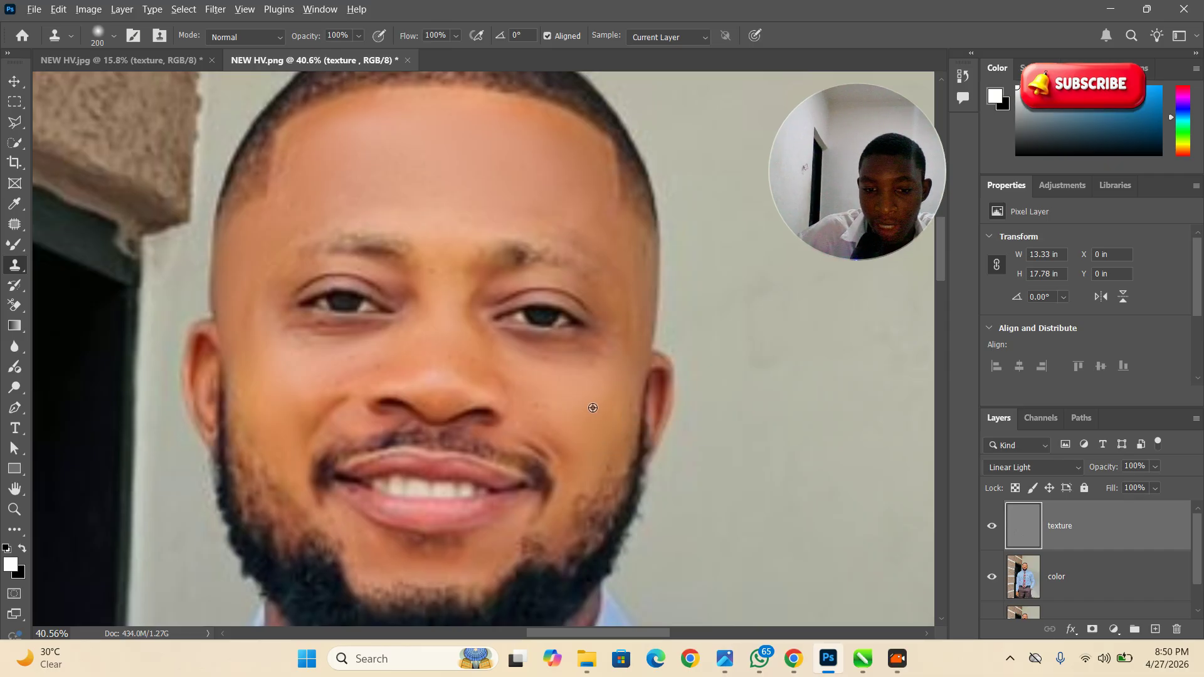
alt+click(558, 409)
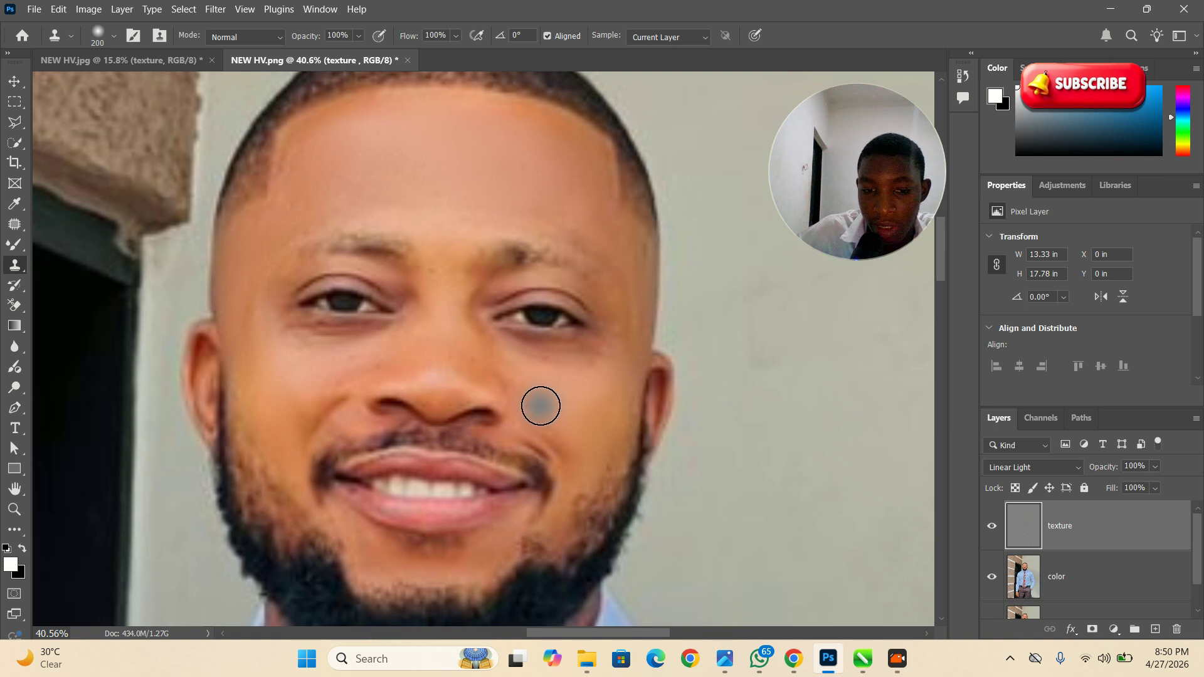
mouse_move(563, 424)
mouse_down()
mouse_move(542, 413)
mouse_move(637, 395)
mouse_move(585, 424)
mouse_up()
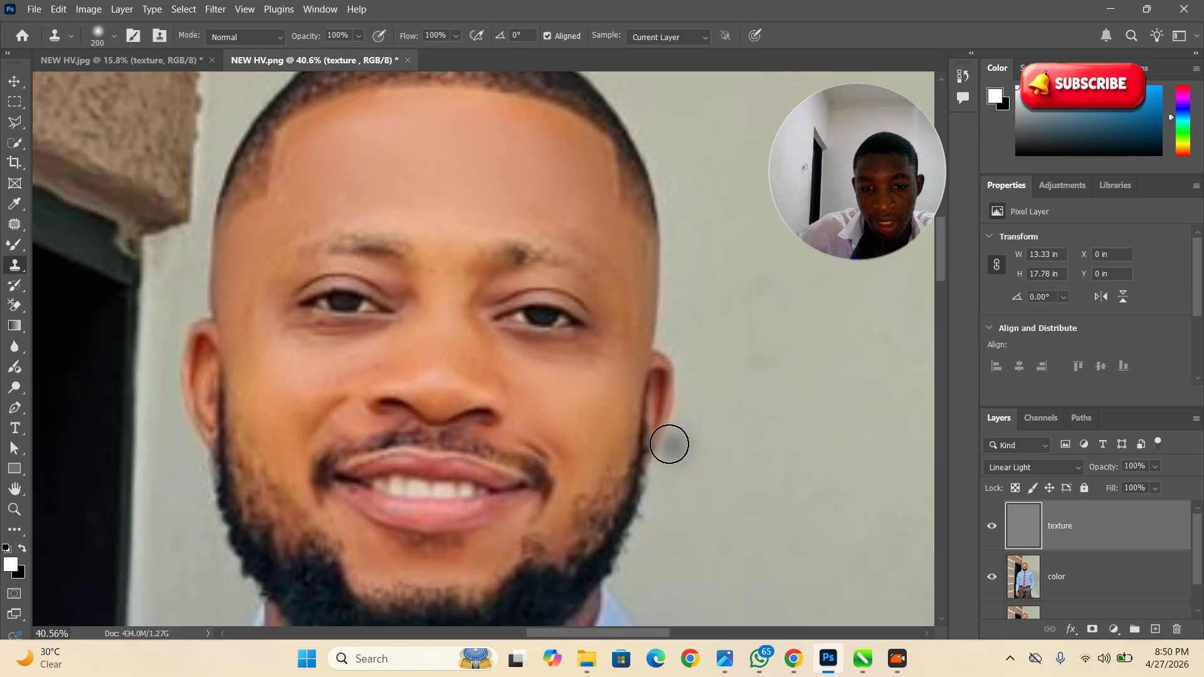
Reduce the Clone Stamp brush to 125 px and clone clean texture over the small spots on the nose
key(z)
mouse_move(459, 375)
mouse_down()
mouse_move(513, 416)
mouse_move(468, 336)
mouse_move(491, 360)
mouse_up()
key(s)
key(bracketleft)
key(bracketleft)
key(bracketleft)
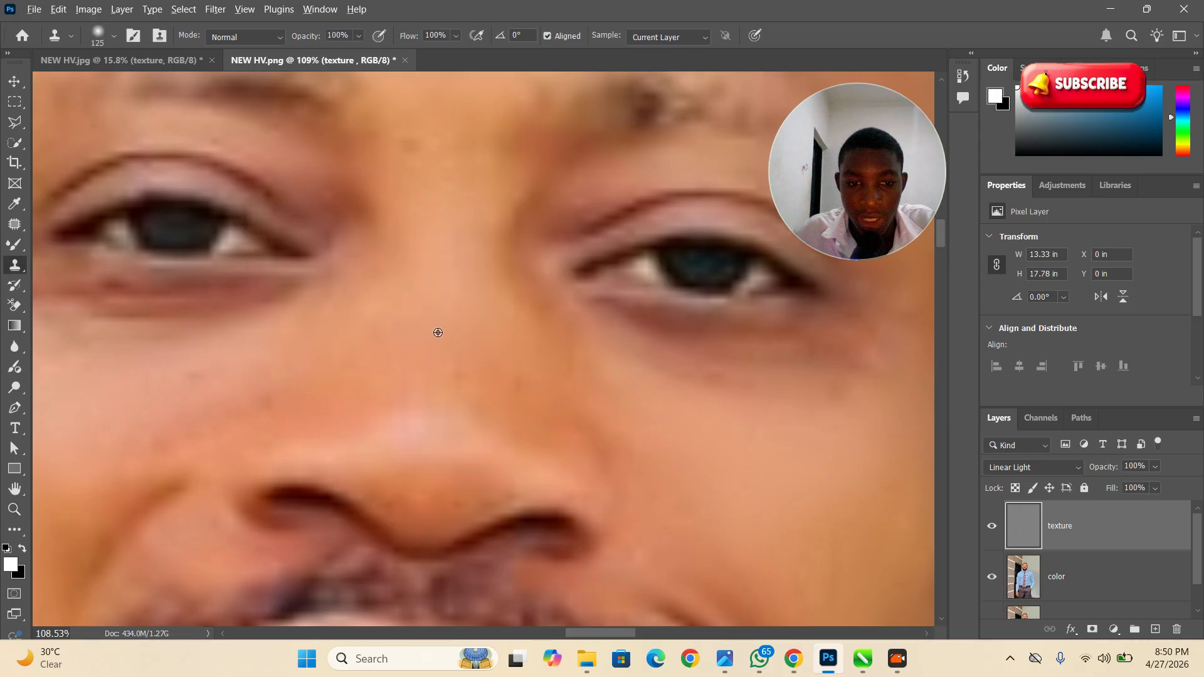
alt+click(457, 310)
click(459, 373)
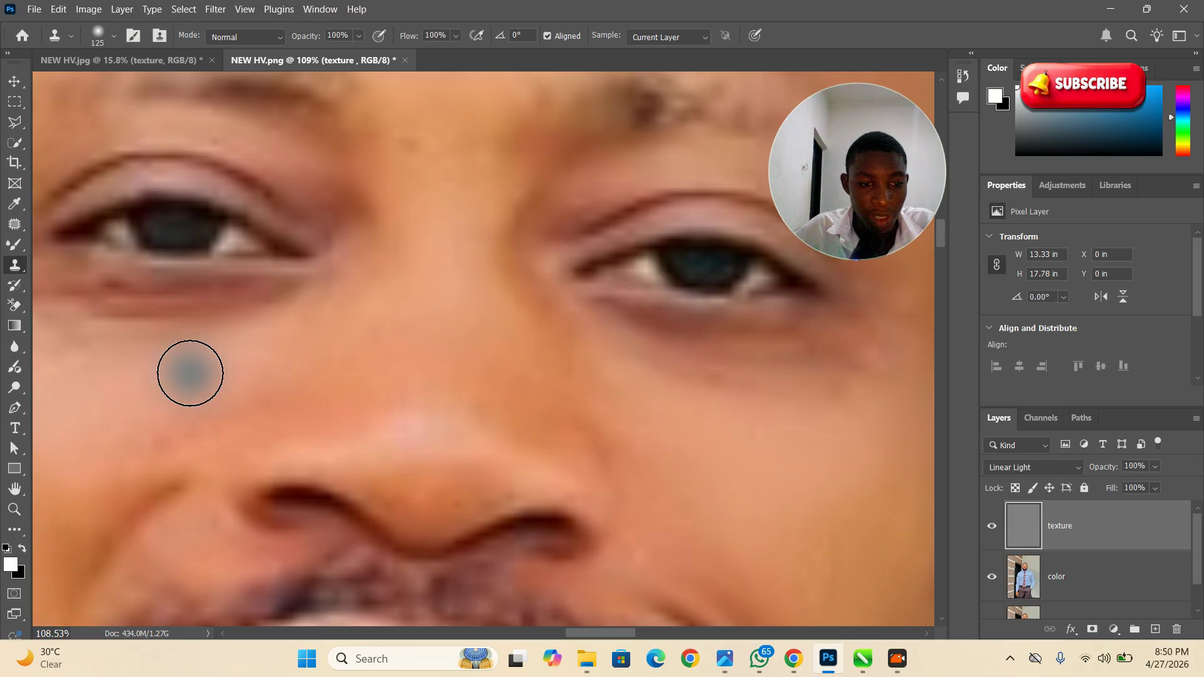
Check the forehead for blemishes and clone out the spots between the eyebrows on the texture layer
key(z)
drag(378, 381, 241, 398)
click(285, 393)
mouse_move(400, 222)
mouse_down()
mouse_move(447, 276)
mouse_move(408, 326)
mouse_move(390, 414)
mouse_move(474, 333)
mouse_up()
key(s)
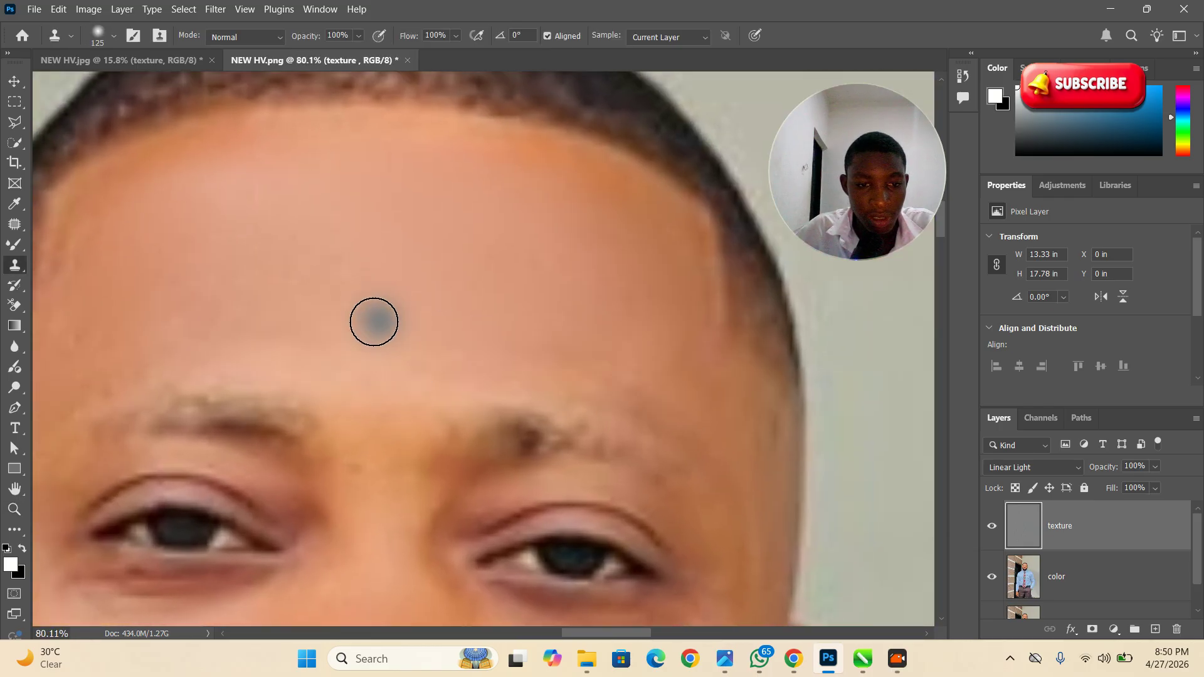
key(z)
mouse_move(402, 336)
mouse_down()
mouse_move(366, 309)
mouse_move(342, 313)
mouse_up()
mouse_move(267, 323)
mouse_down()
mouse_move(313, 333)
mouse_move(288, 342)
mouse_up()
key(s)
key(z)
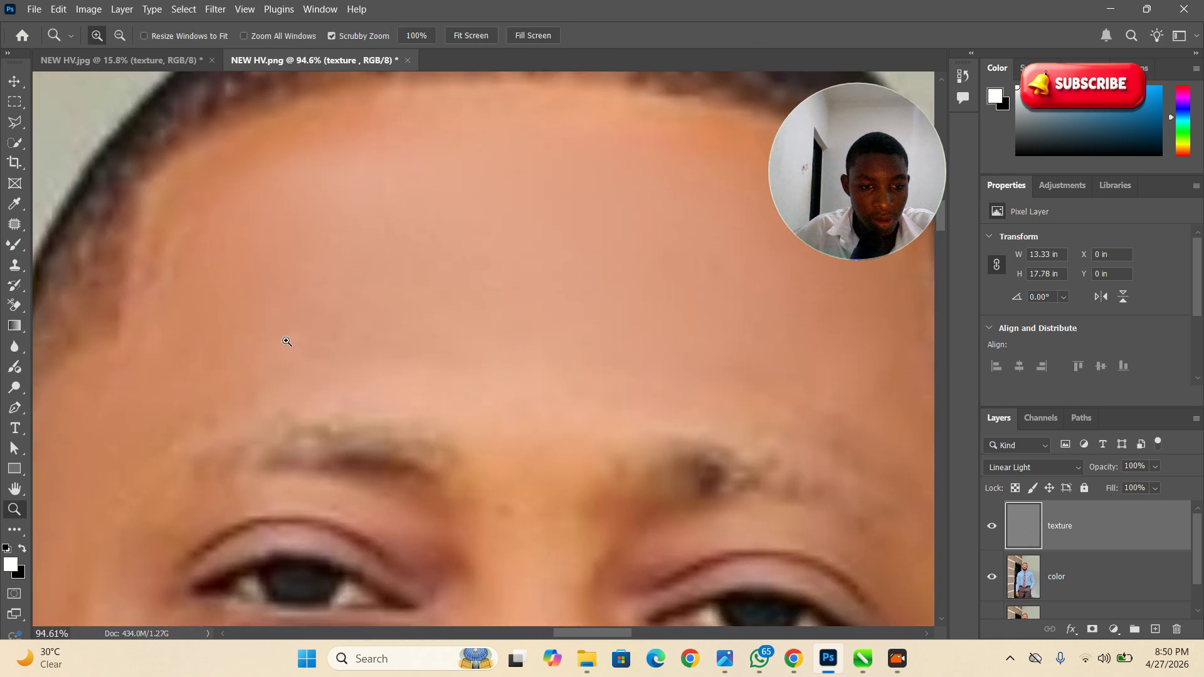
drag(321, 286, 281, 288)
drag(382, 376, 389, 395)
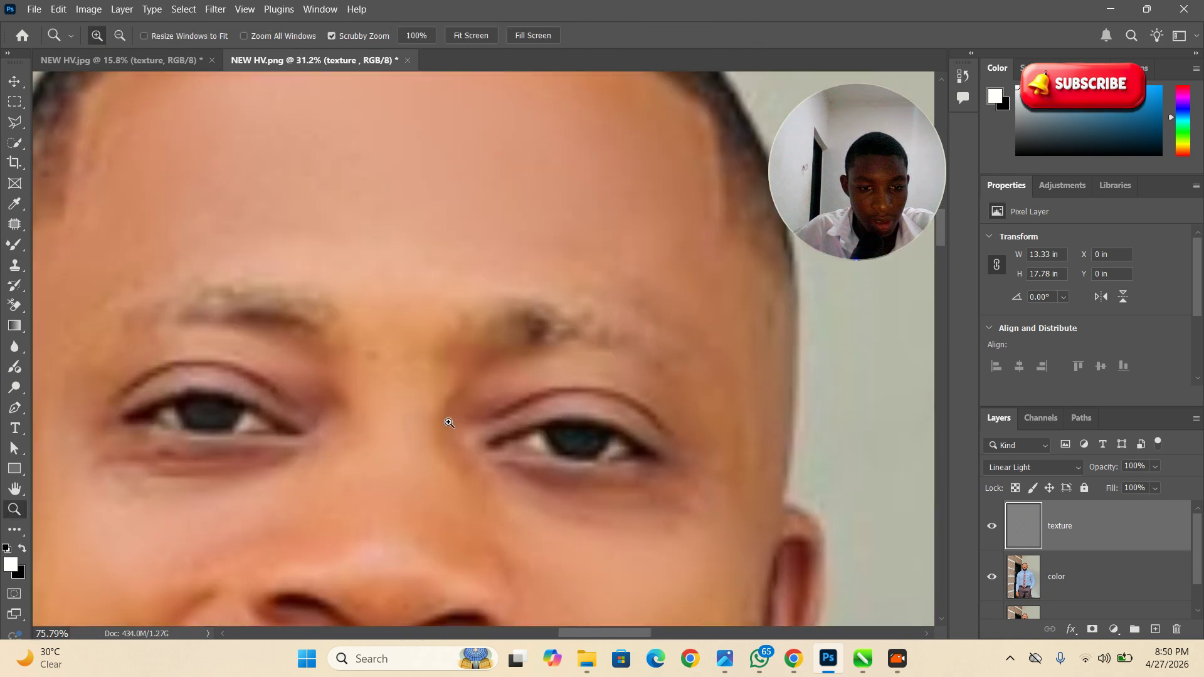
key(s)
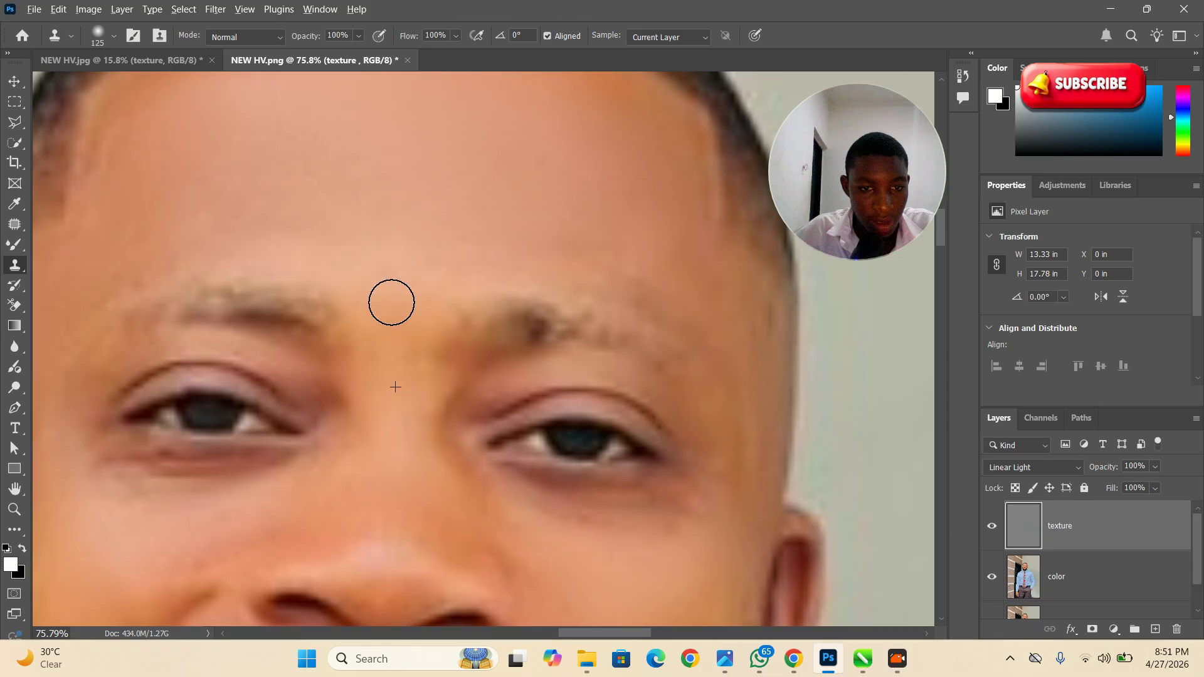
Examine the cheeks and mouth area for blemishes and compare the portrait with and without the color layer
key(z)
drag(426, 283, 554, 513)
scroll(276, 412, up, 3)
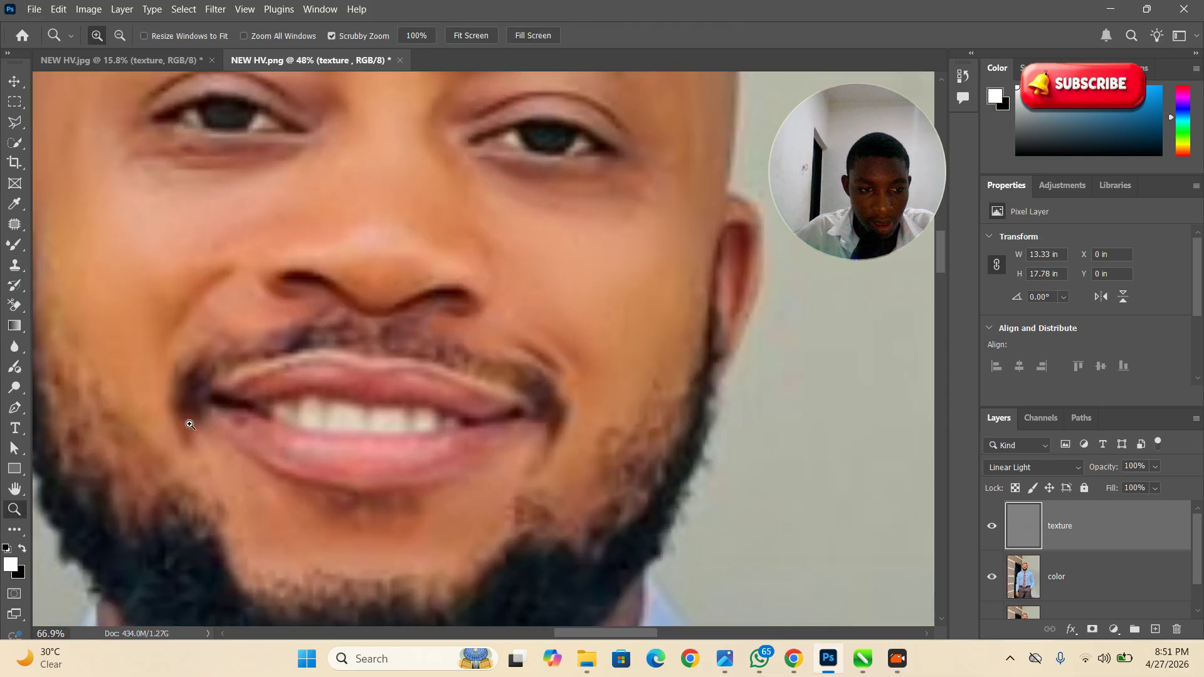
mouse_move(151, 240)
mouse_down()
mouse_move(215, 280)
mouse_move(169, 269)
mouse_up()
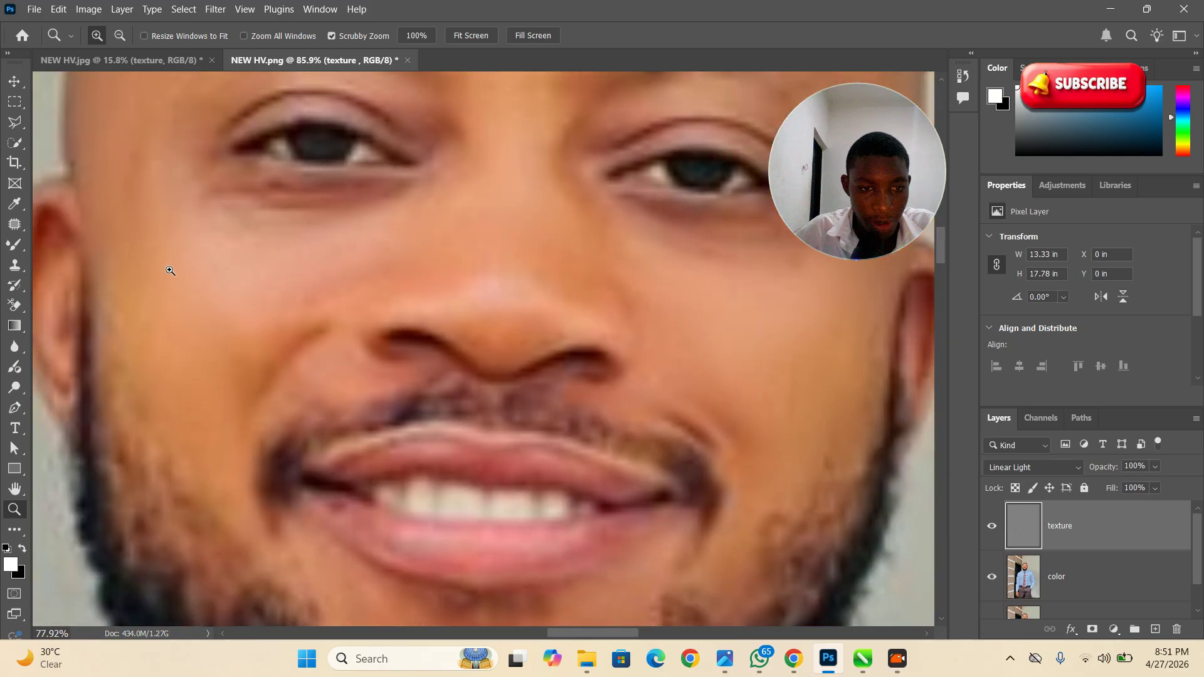
key(s)
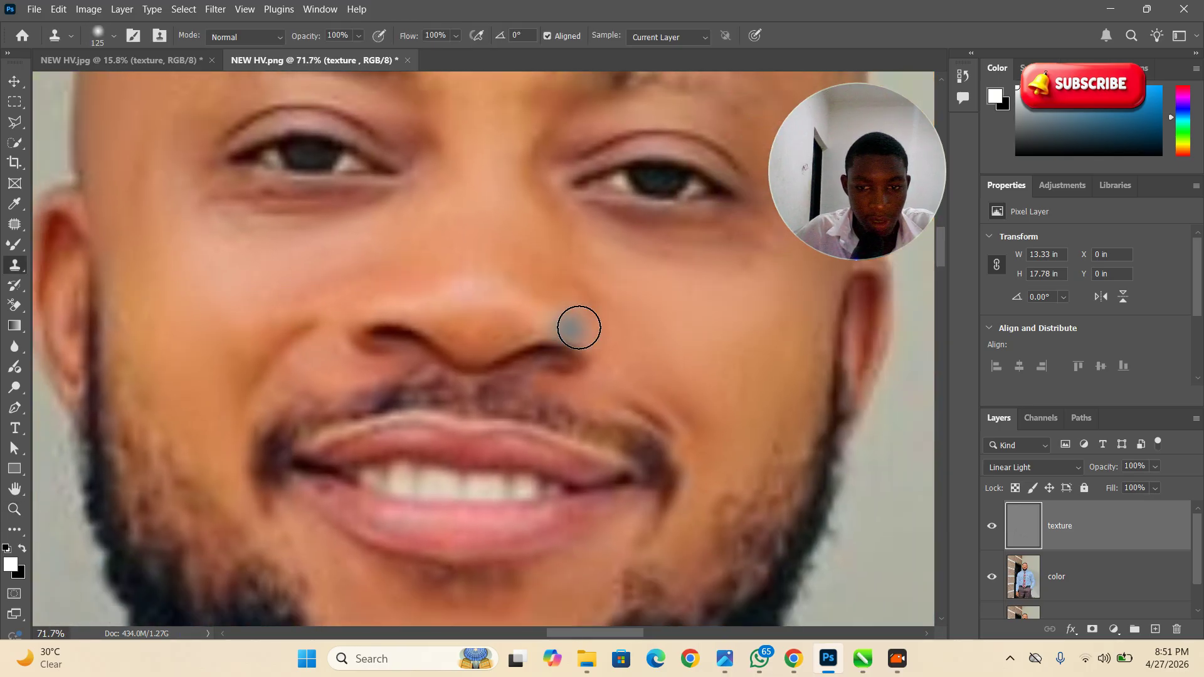
key(z)
scroll(503, 247, down, 5)
scroll(503, 246, up, 3)
scroll(503, 246, down, 2)
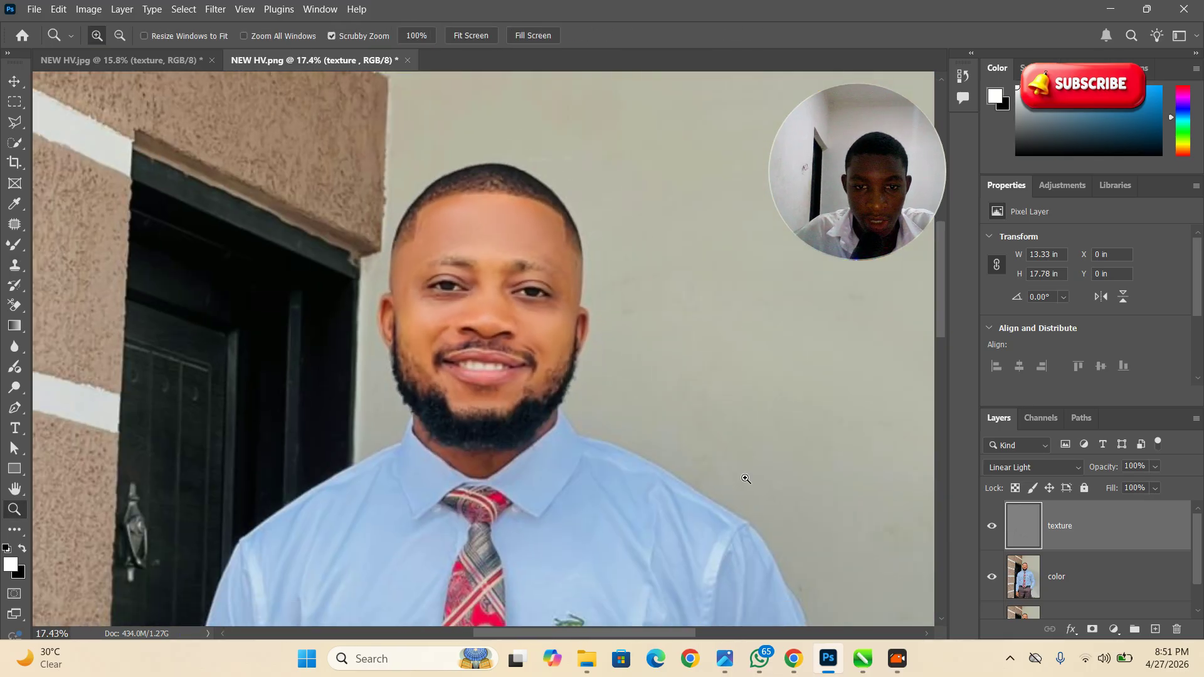
key(s)
click(992, 576)
click(992, 576)
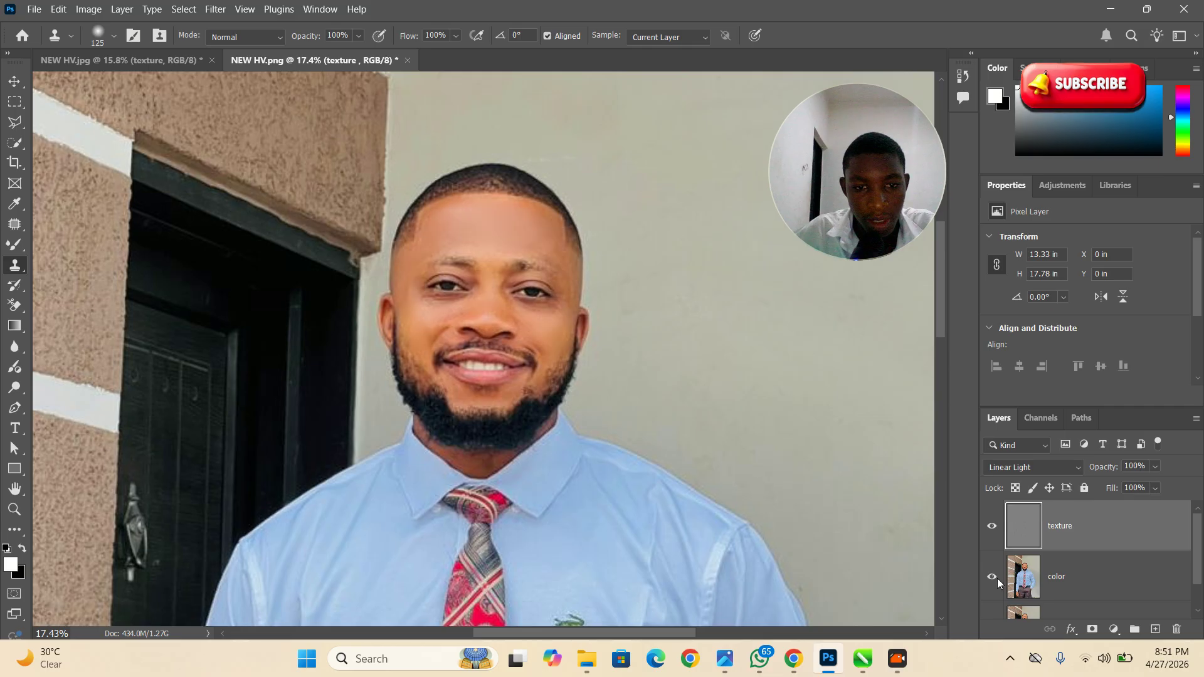
Examine the temple, beard edge and cheek up close for remaining skin blemishes
key(z)
scroll(613, 317, up, 1)
scroll(613, 317, up, 5)
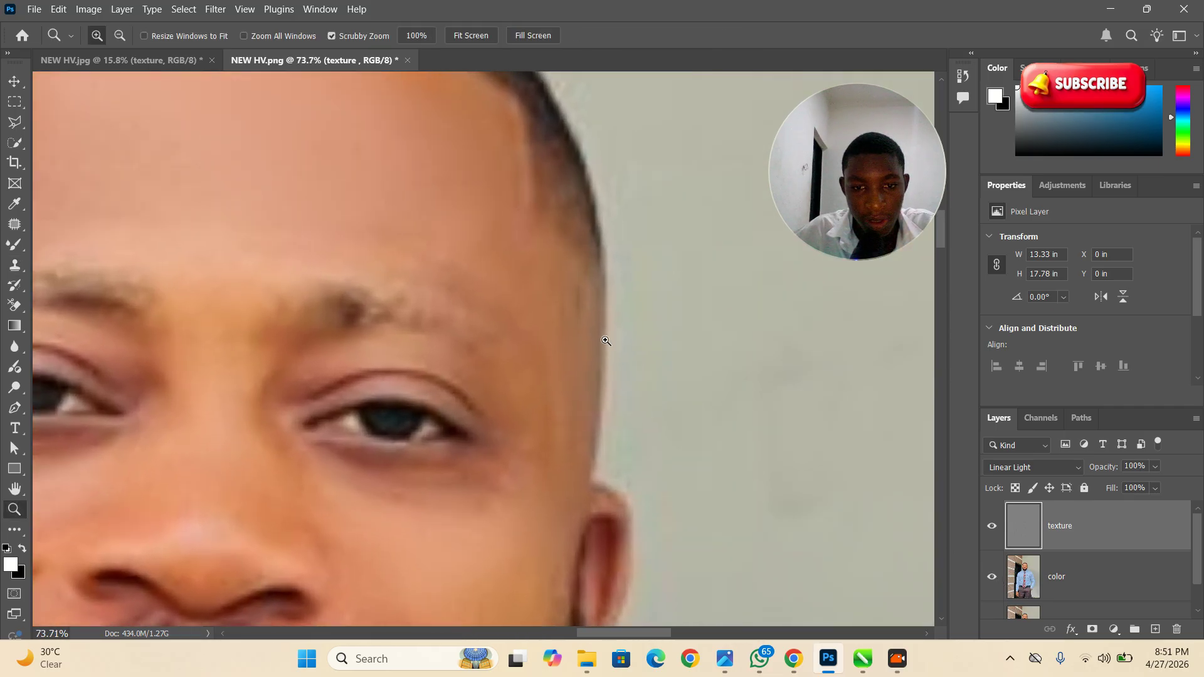
key(s)
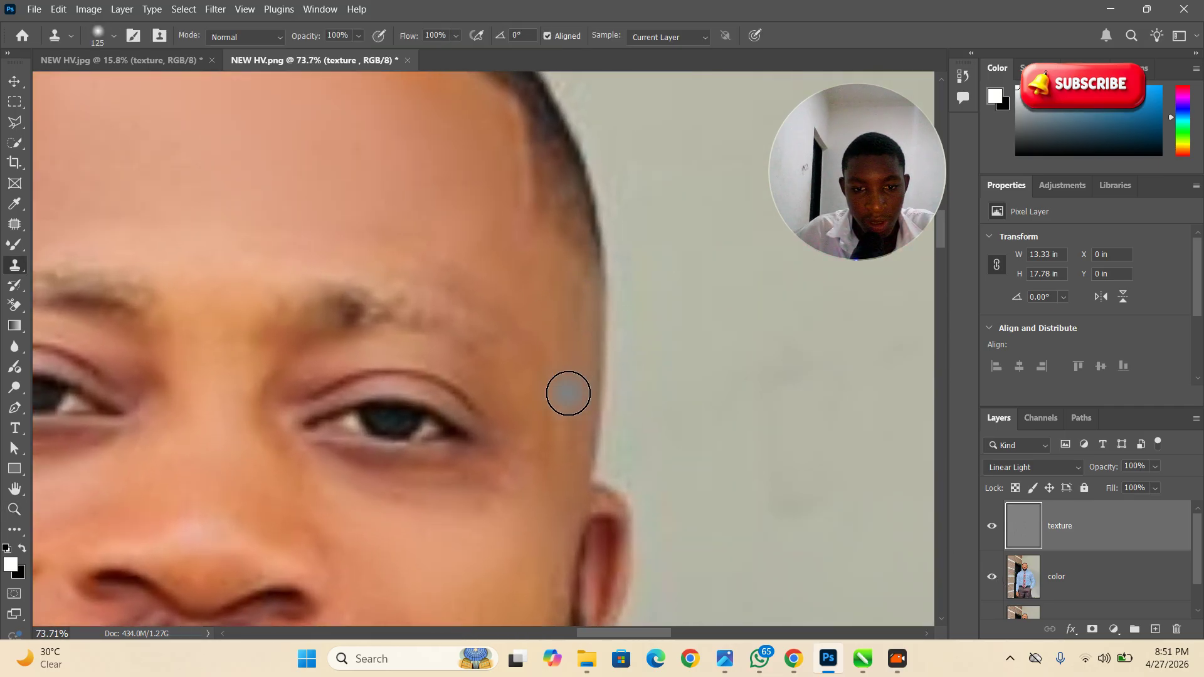
key(z)
scroll(528, 290, down, 4)
drag(528, 290, 487, 290)
drag(501, 460, 518, 460)
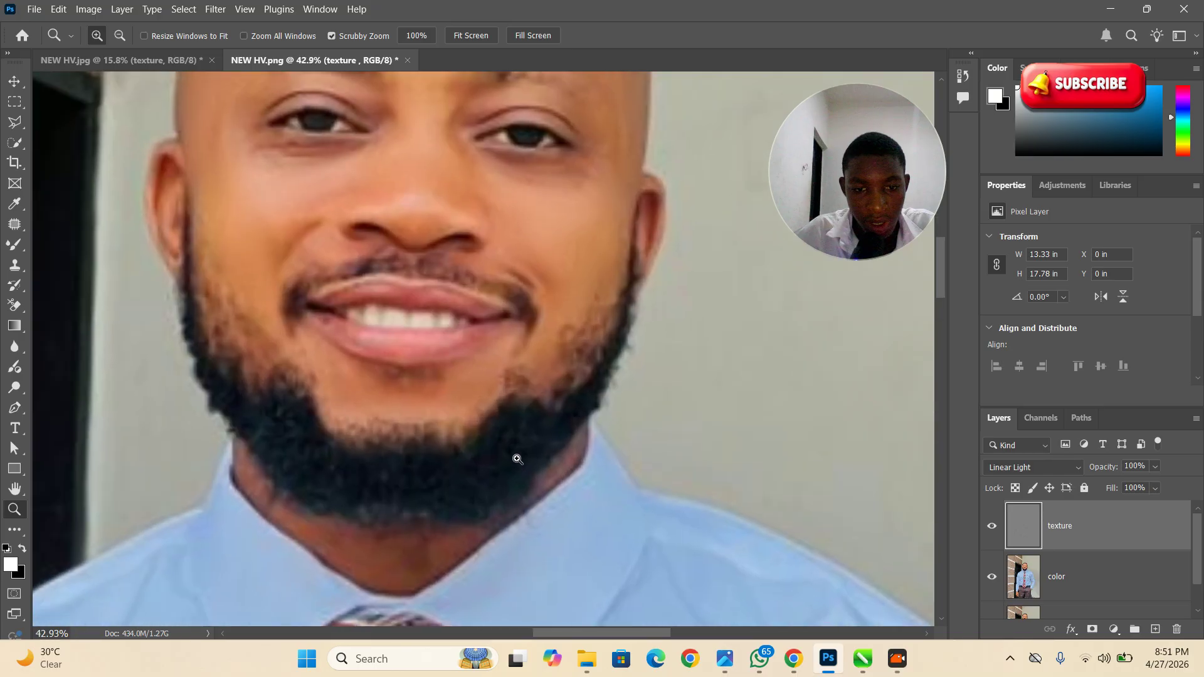
drag(499, 418, 471, 418)
drag(562, 295, 593, 307)
scroll(573, 333, up, 1)
key(s)
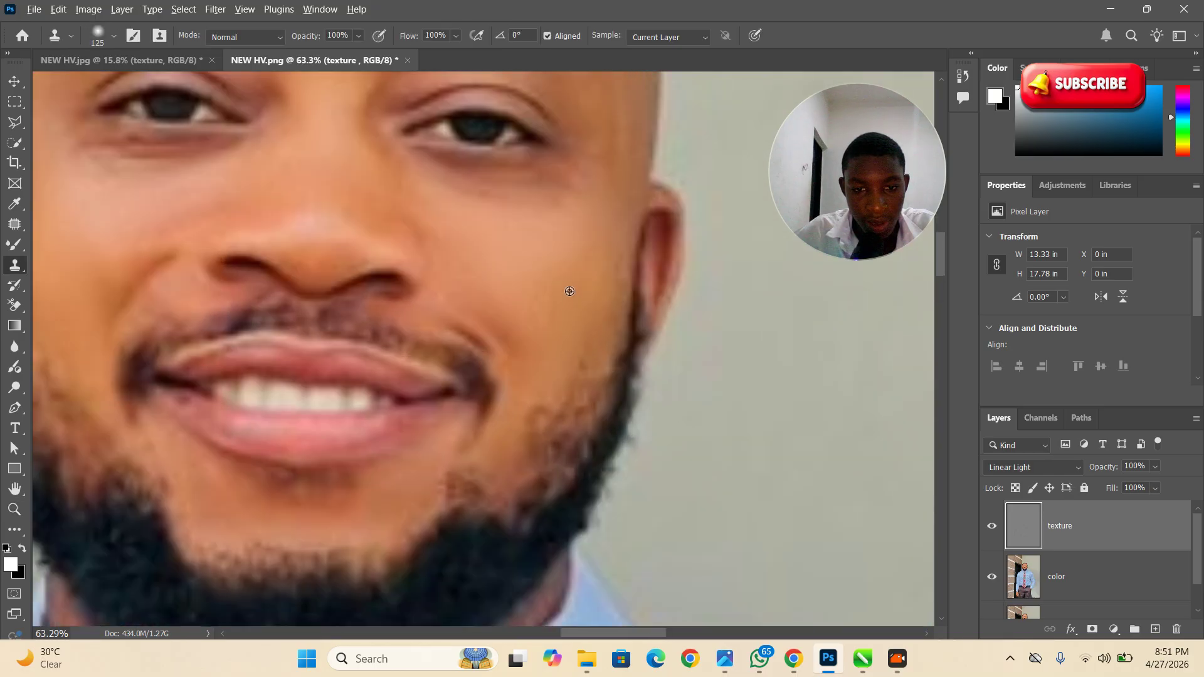
Sample clean skin texture and clone it over the remaining blemishes on the face on the texture layer
key(z)
mouse_move(561, 251)
mouse_down()
mouse_move(324, 243)
mouse_move(295, 264)
mouse_move(225, 249)
mouse_move(213, 287)
mouse_move(229, 296)
mouse_move(244, 365)
mouse_up()
key(s)
alt+click(272, 226)
alt+click(254, 286)
click(209, 259)
alt+click(264, 285)
Review the whole retouched face by hiding the color layer and showing it again
key(z)
drag(318, 295, 477, 351)
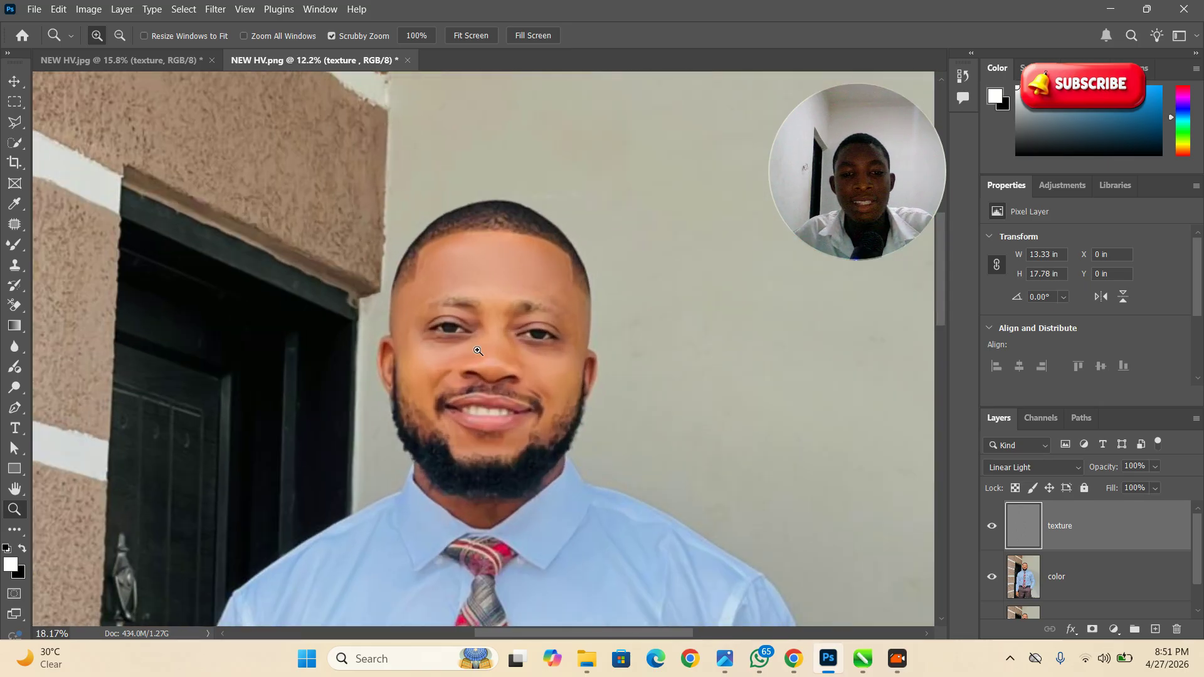
drag(572, 395, 595, 426)
key(s)
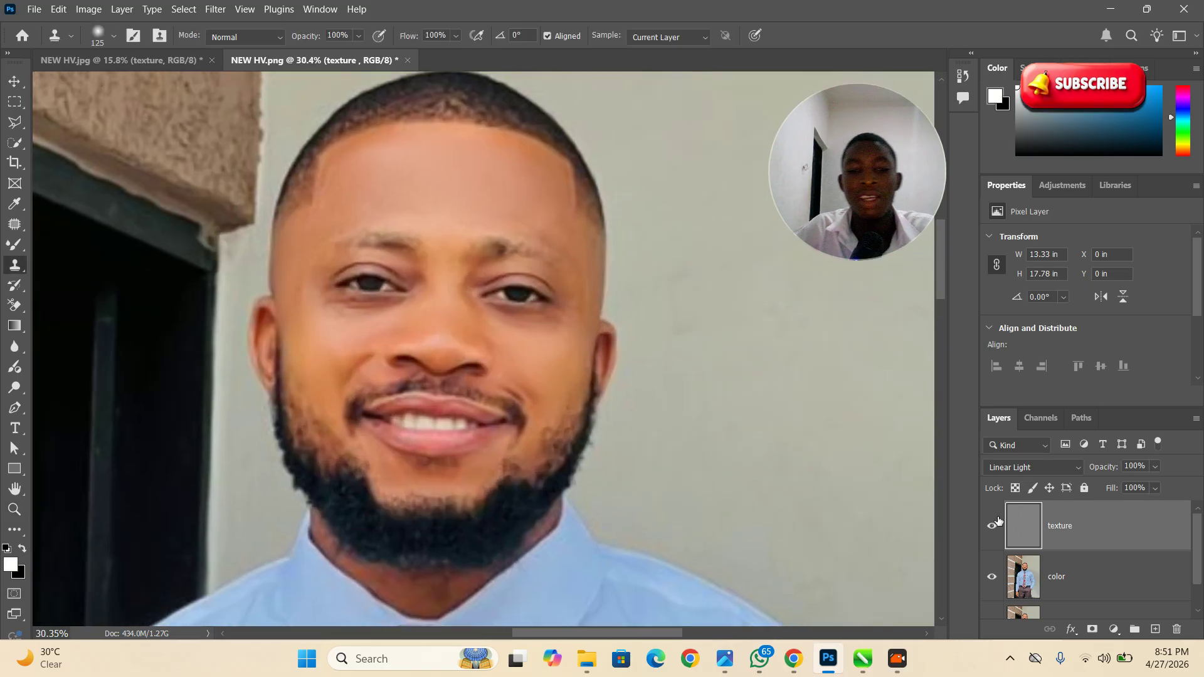
click(991, 578)
click(992, 577)
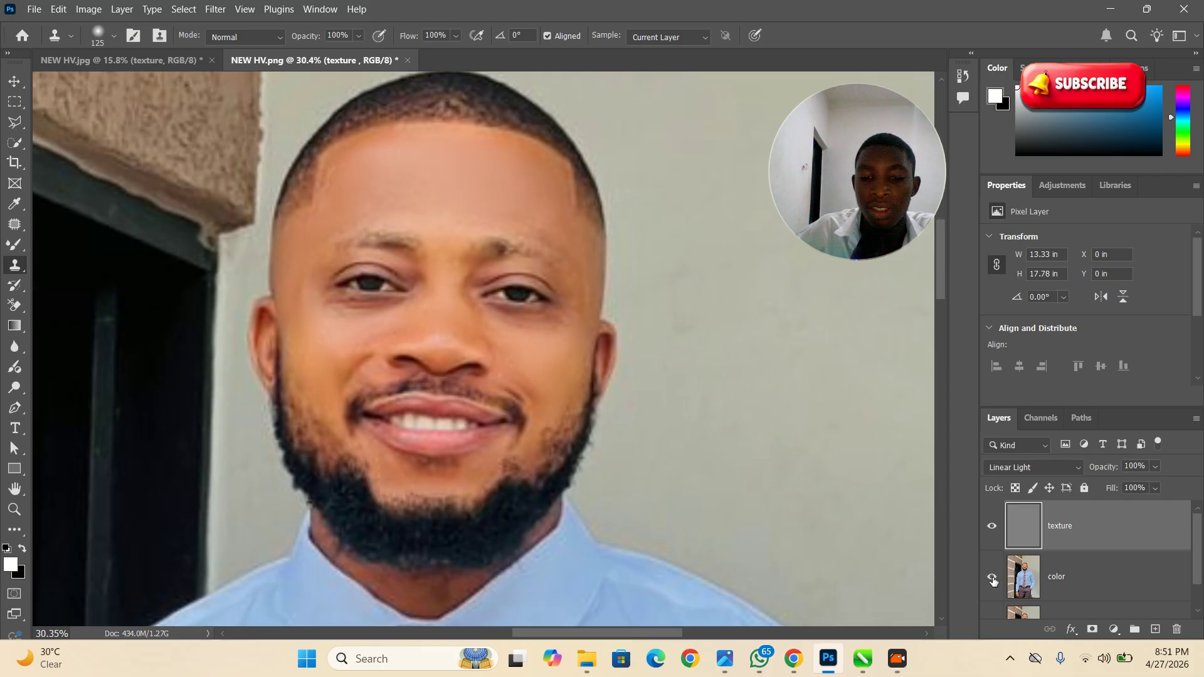